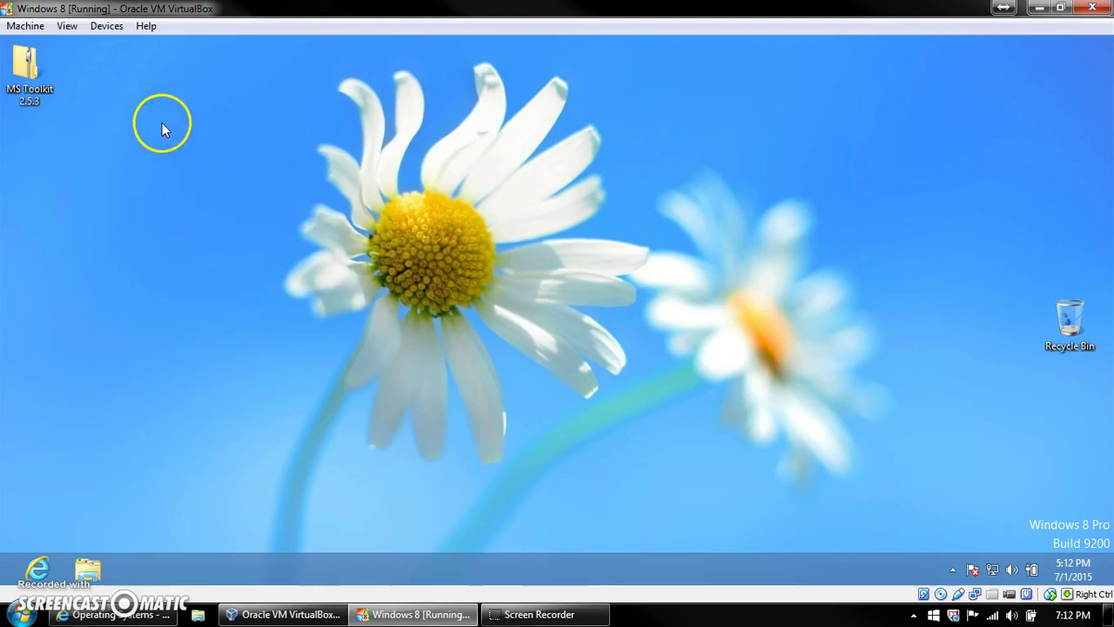
Open File Explorer at Libraries from the Windows 8 guest taskbar
left_click_drag(153, 122, 929, 542)
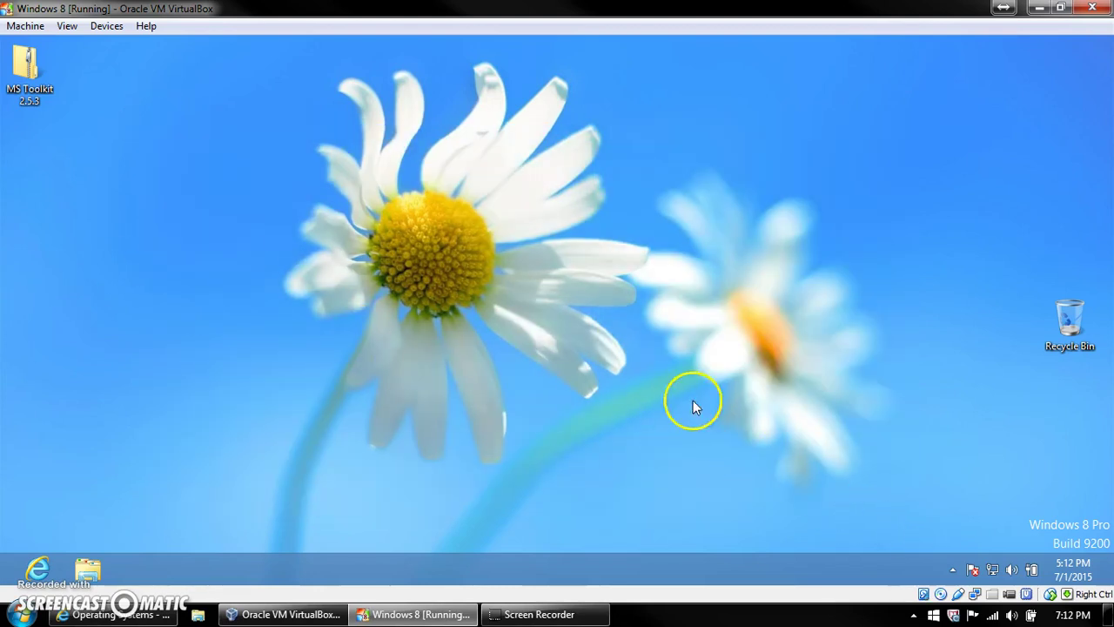
left_click(90, 575)
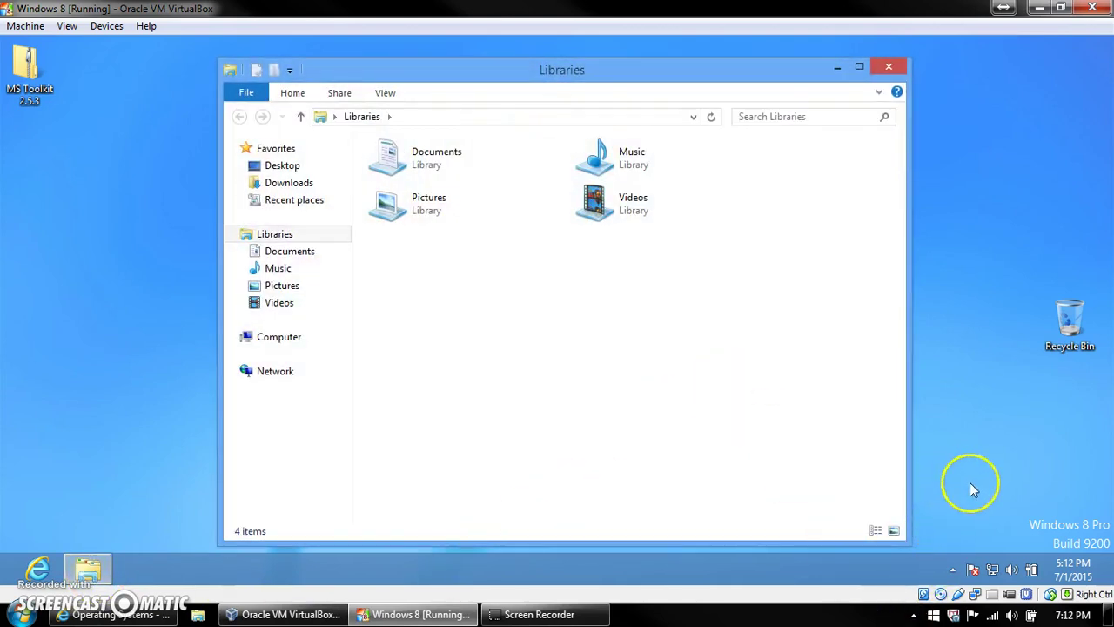
left_click_drag(969, 485, 1105, 557)
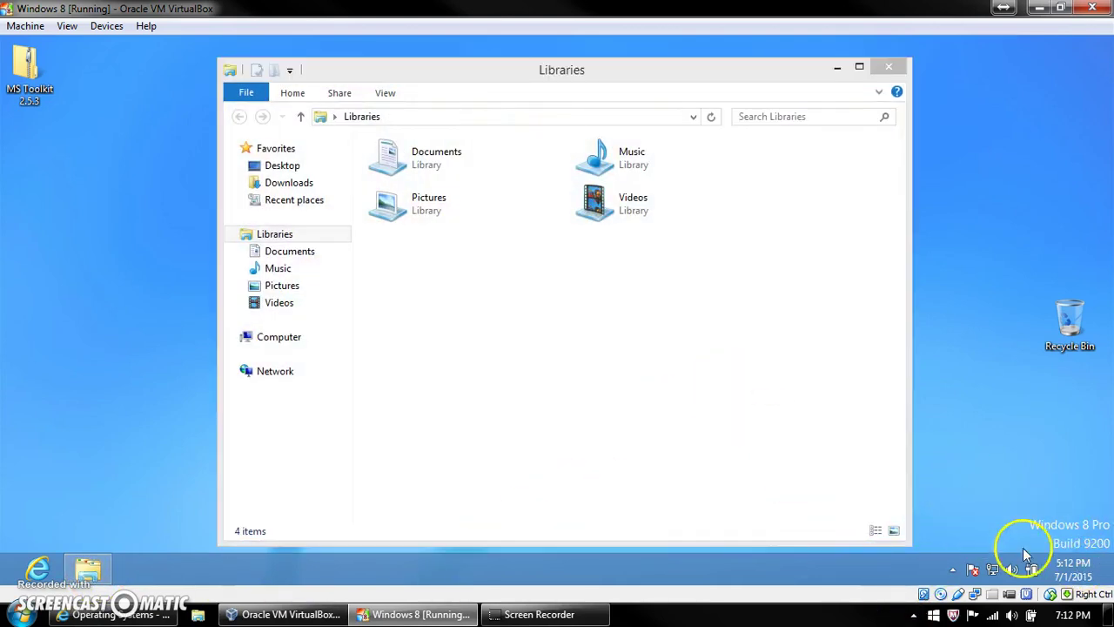
left_click_drag(1007, 510, 1104, 567)
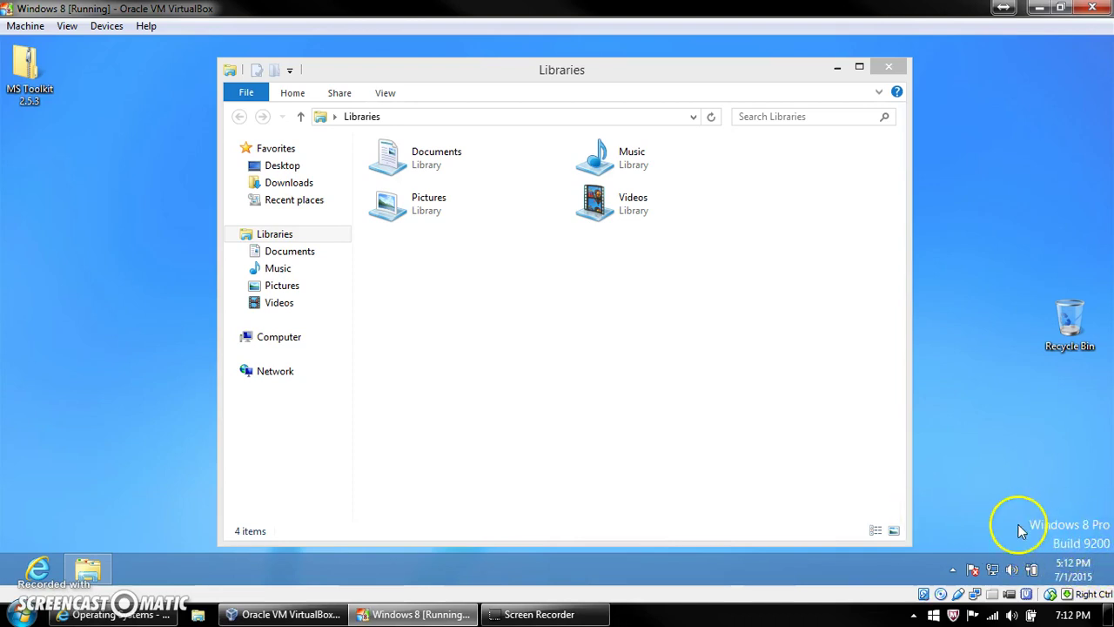
right_click(265, 340)
left_click(353, 536)
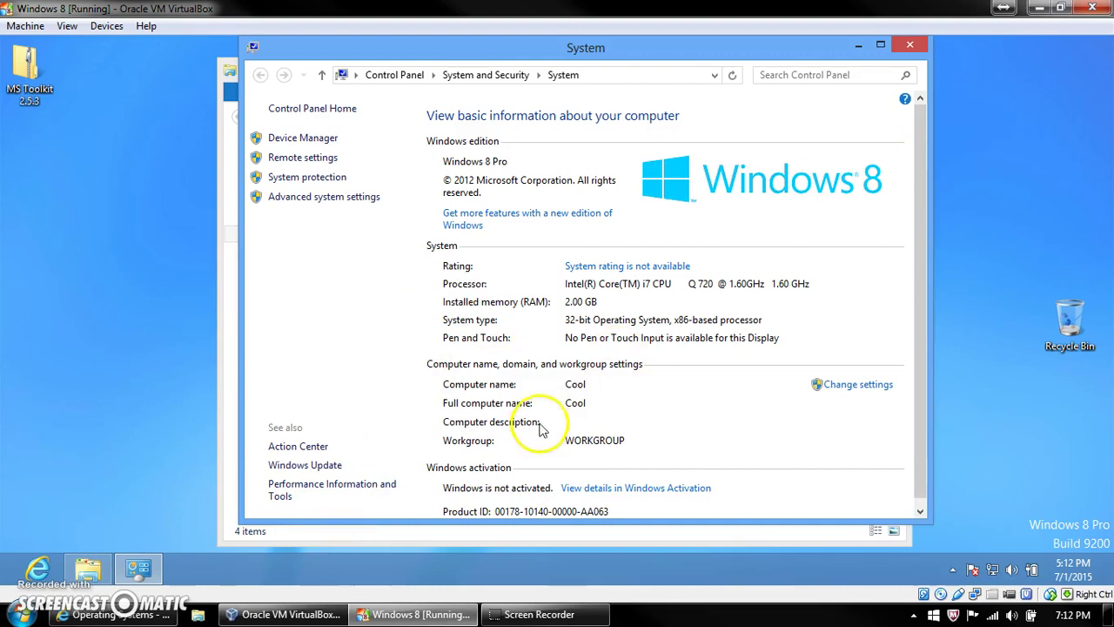
scroll(514, 435, "down", 1)
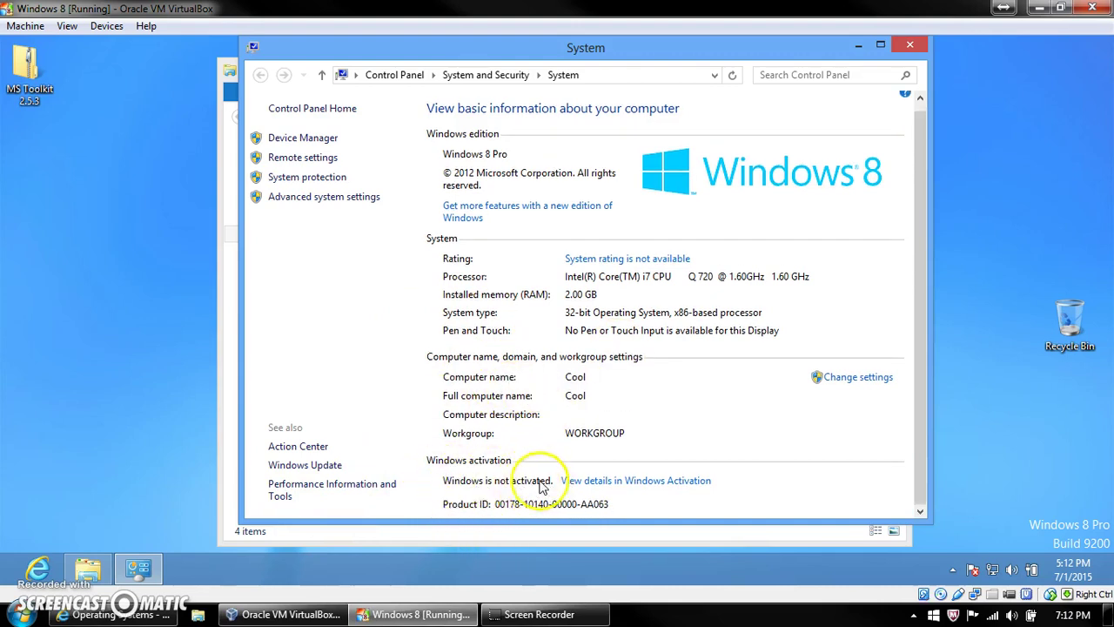
left_click(664, 482)
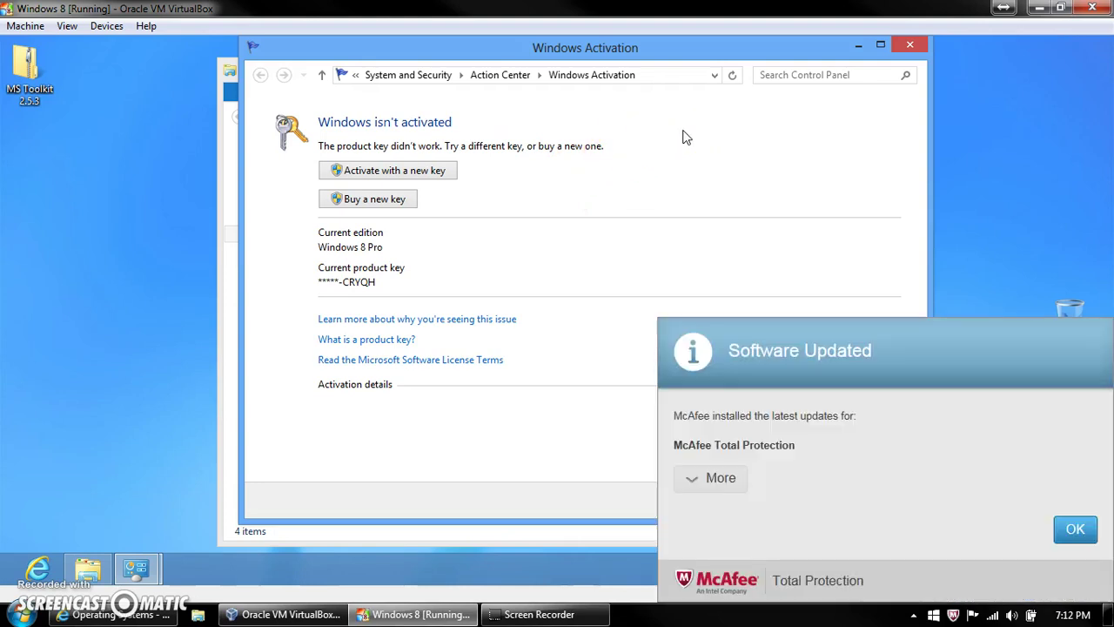
left_click(1074, 527)
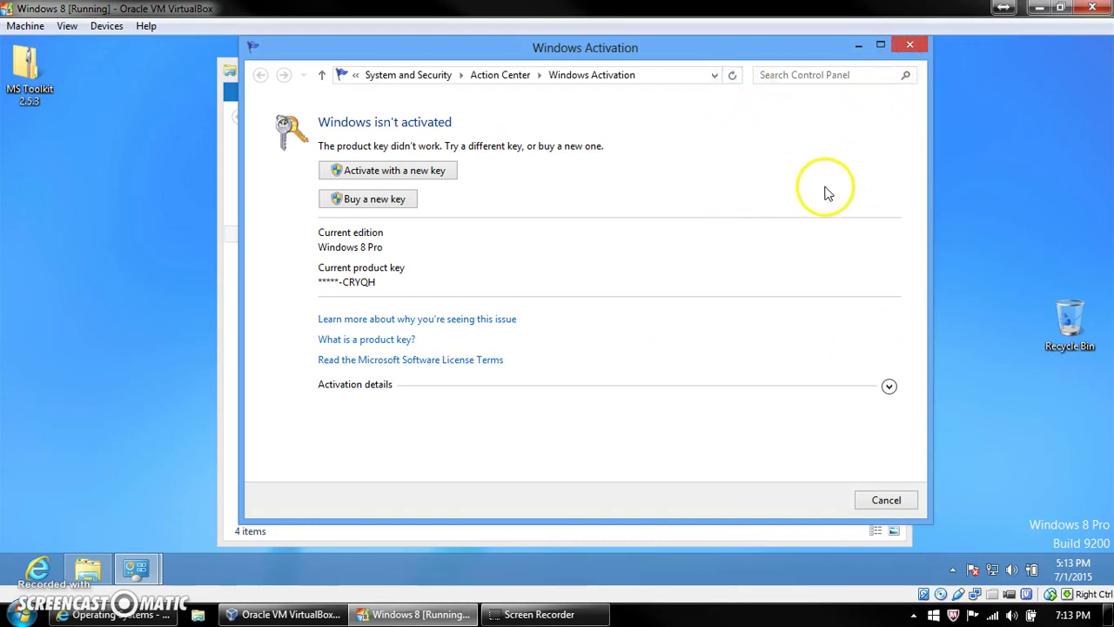
left_click(910, 45)
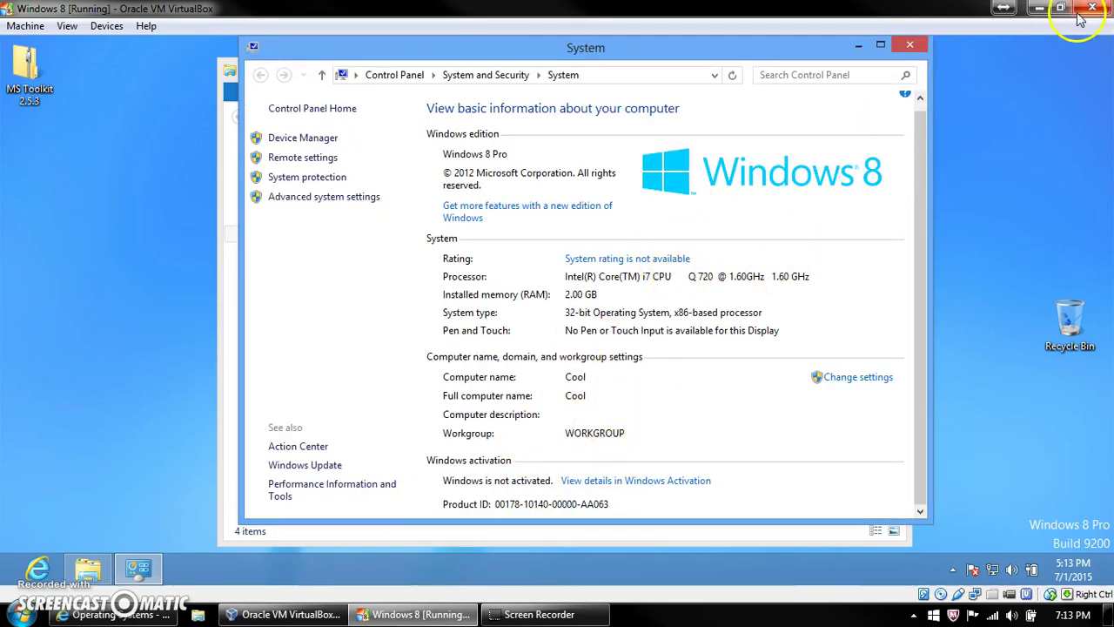
left_click(911, 45)
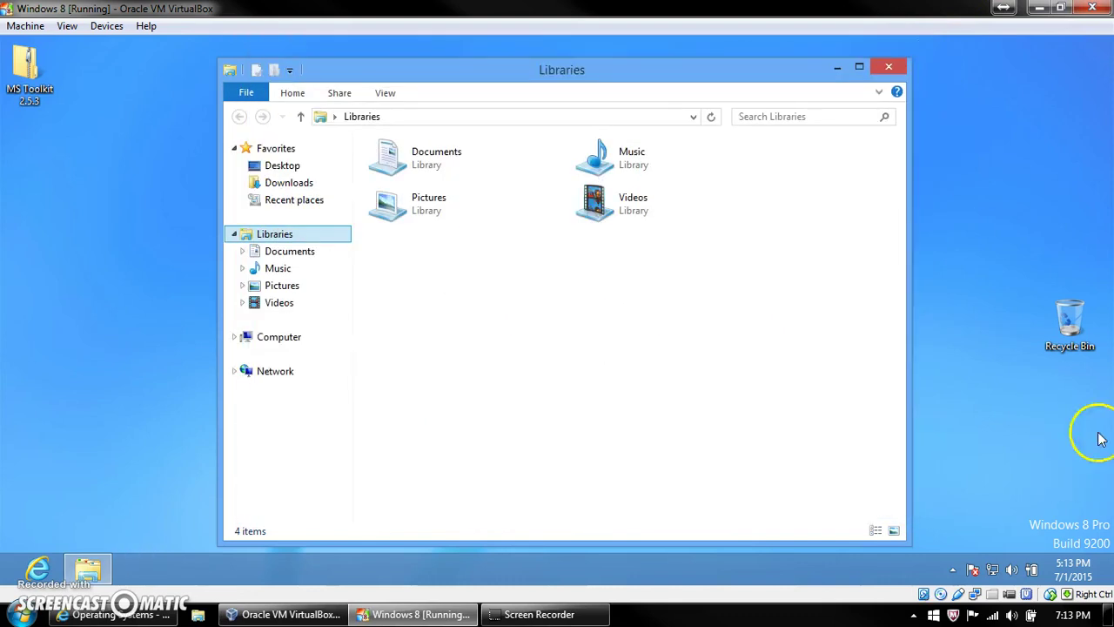
Close the Libraries window to reveal the desktop holding the MS Toolkit 2.5.3 folder
left_click(888, 67)
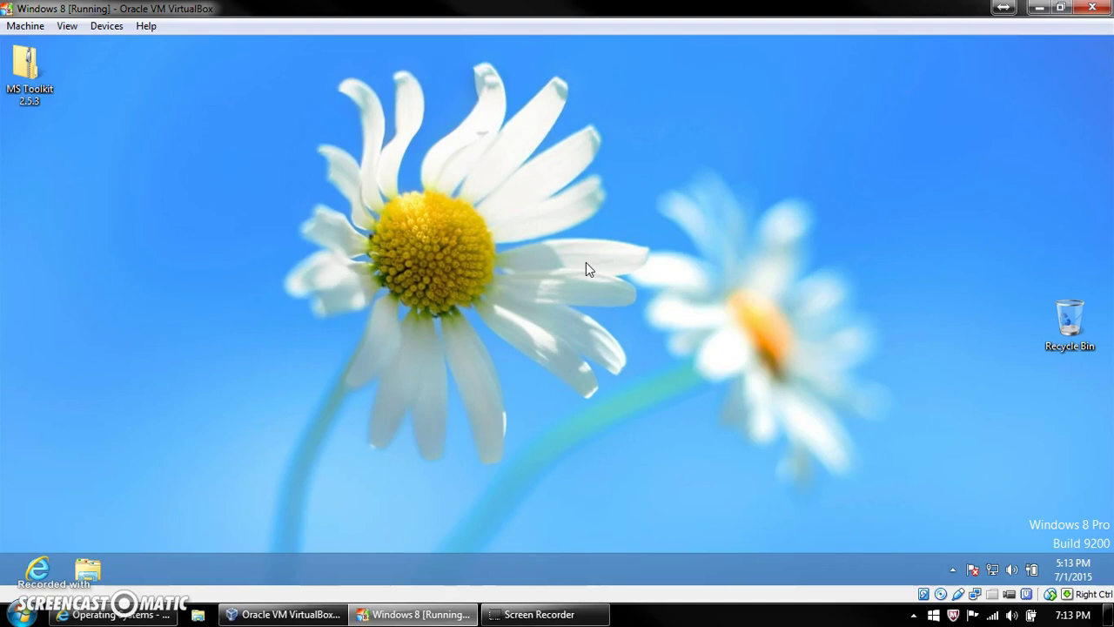
left_click(722, 229)
left_click(410, 301)
left_click(412, 389)
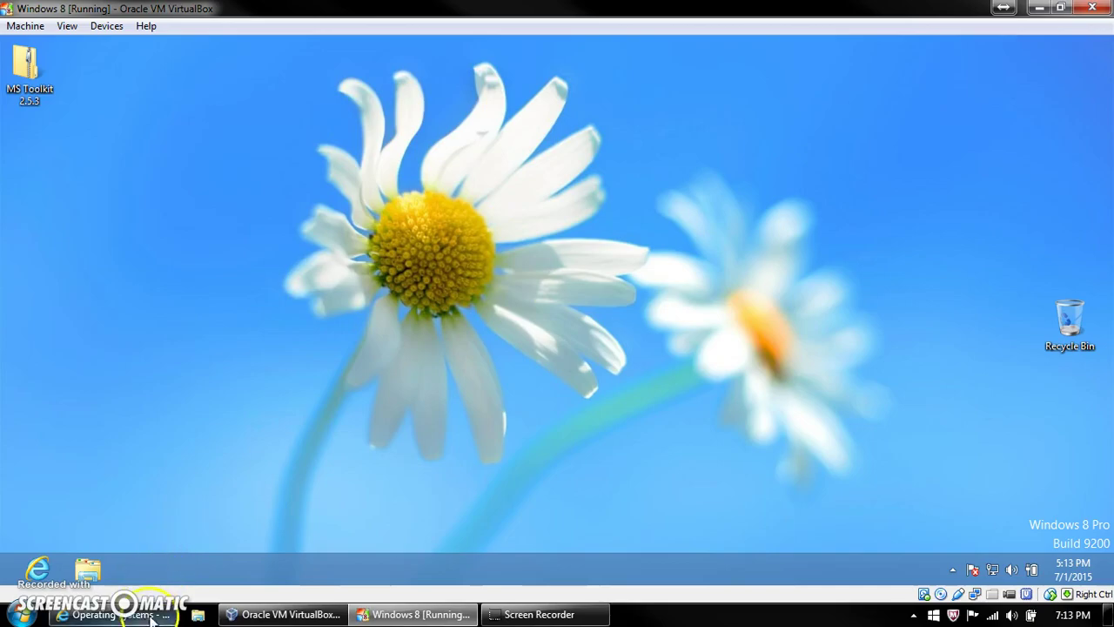
left_click(113, 614)
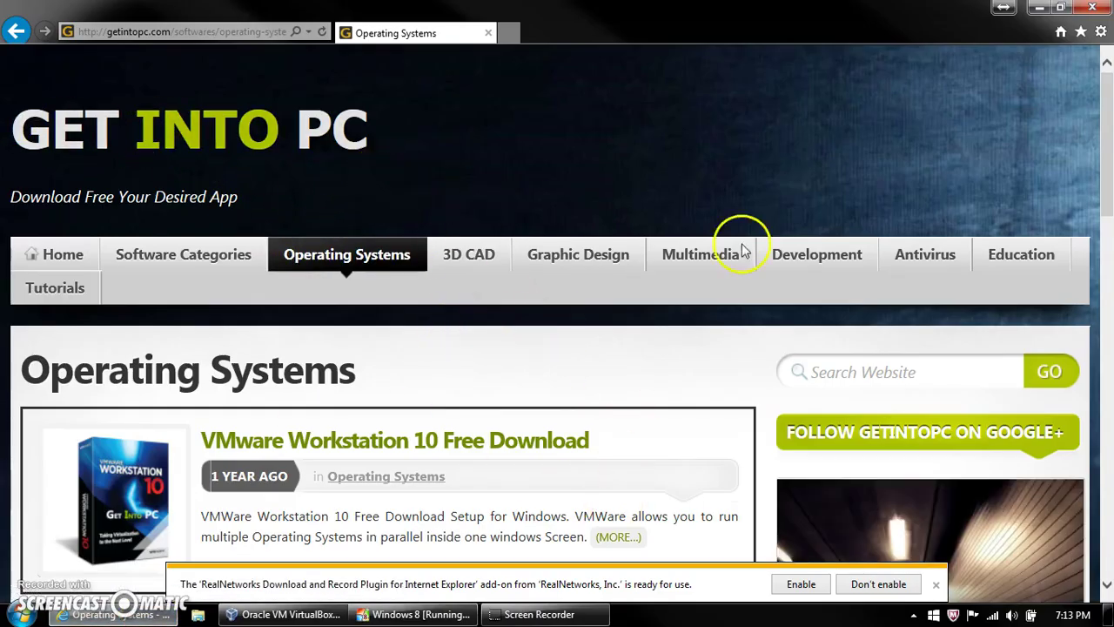
scroll(677, 338, "down", 15)
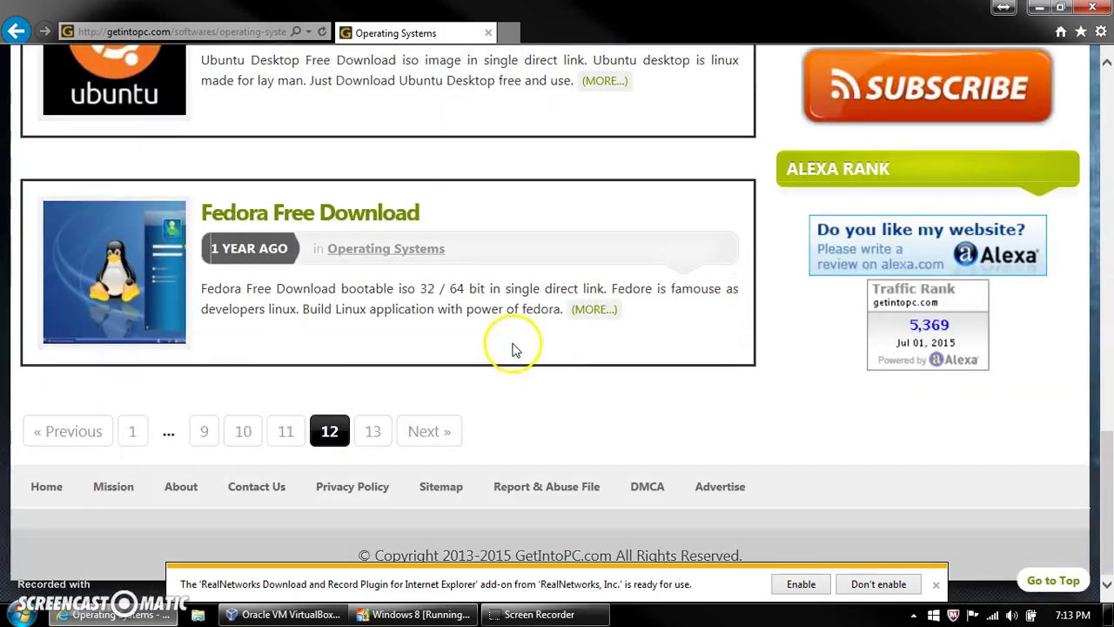
left_click(296, 430)
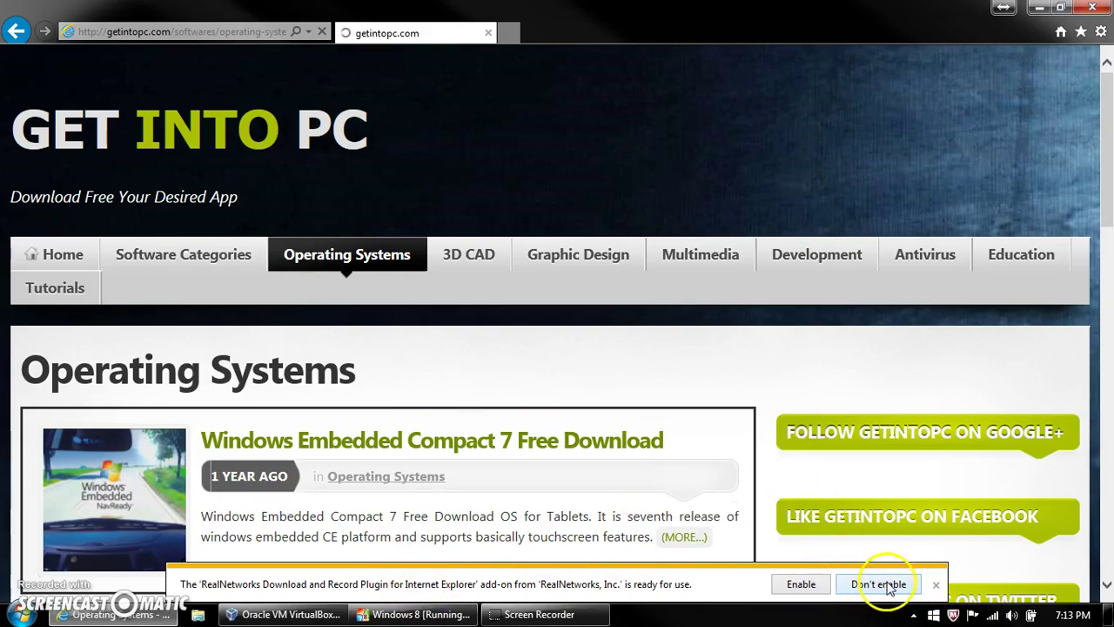
scroll(522, 348, "down", 10)
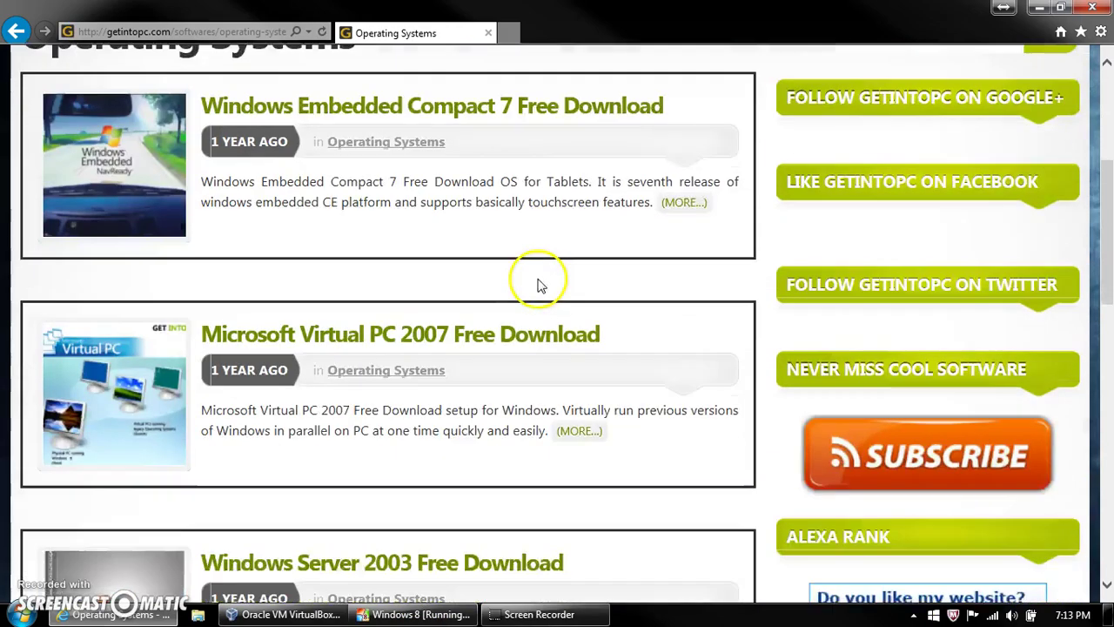
scroll(535, 287, "down", 2)
scroll(493, 269, "up", 5)
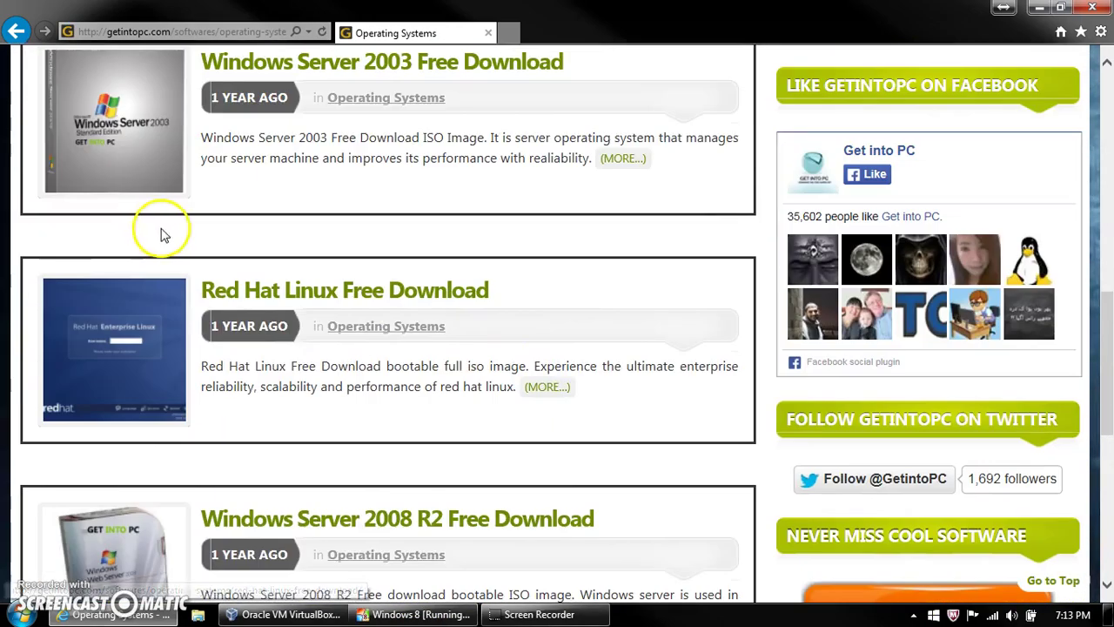
scroll(418, 150, "down", 1)
scroll(418, 150, "down", 5)
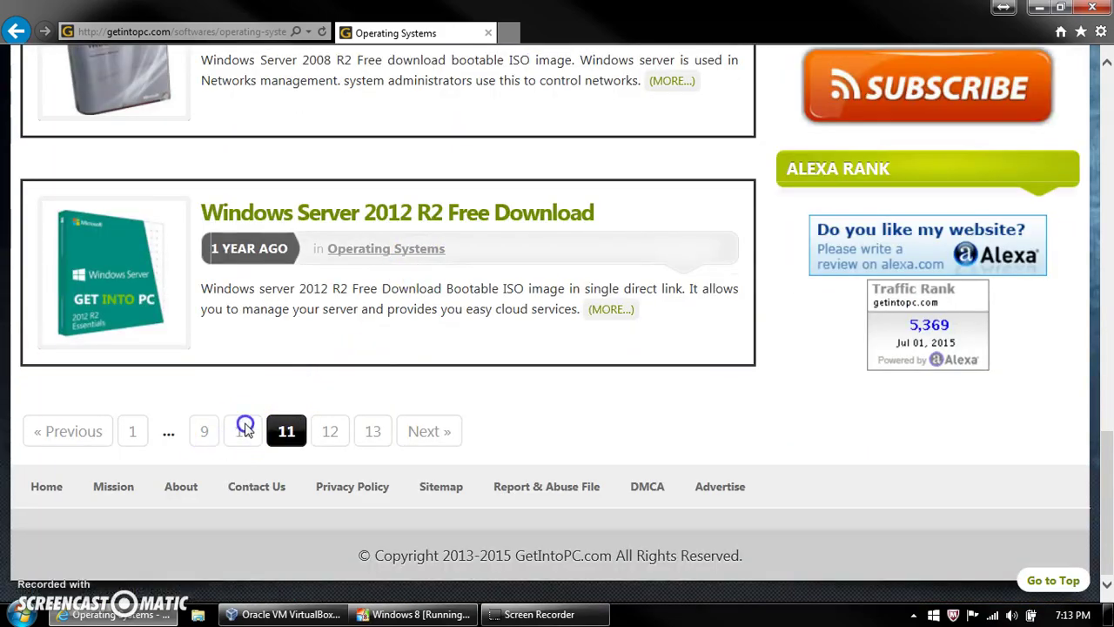
left_click(244, 430)
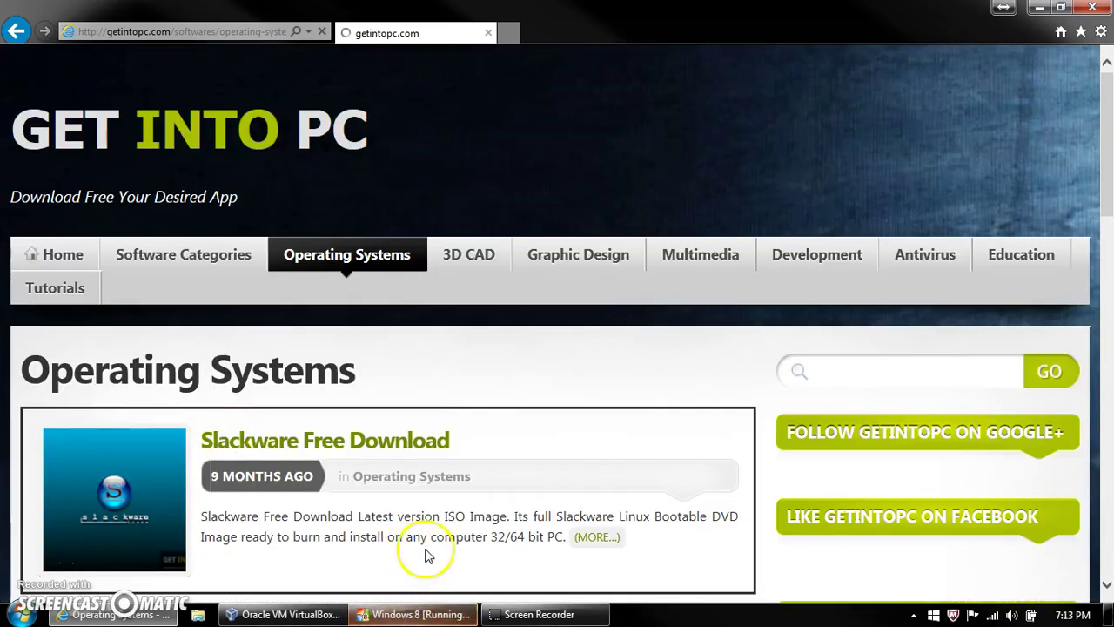
scroll(416, 446, "down", 1)
scroll(416, 445, "down", 12)
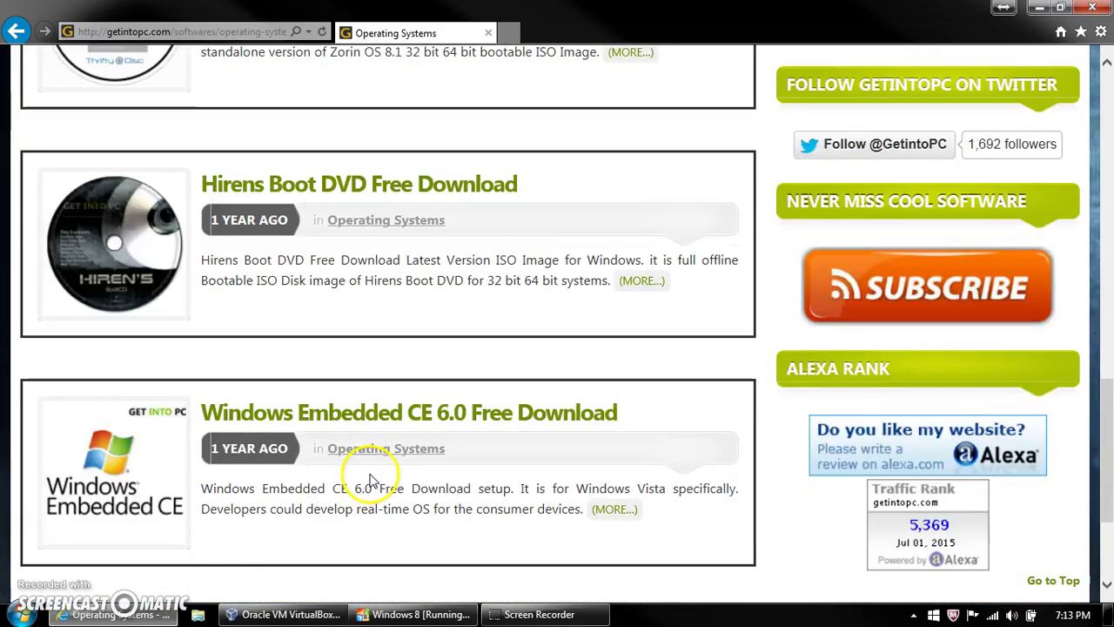
scroll(370, 478, "down", 3)
left_click(242, 427)
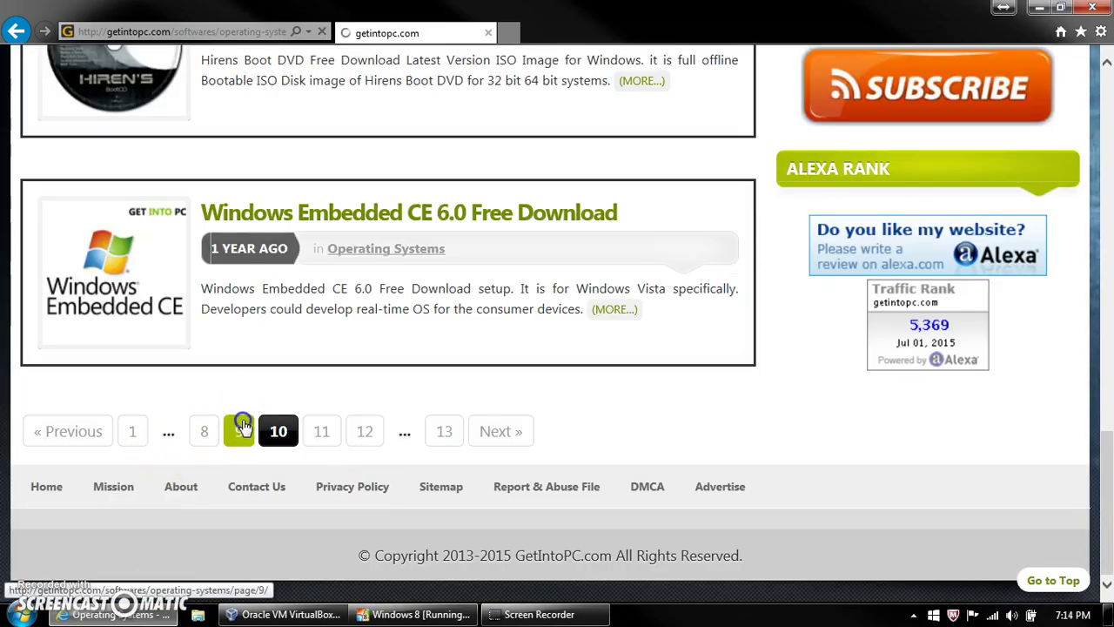
scroll(244, 427, "down", 3)
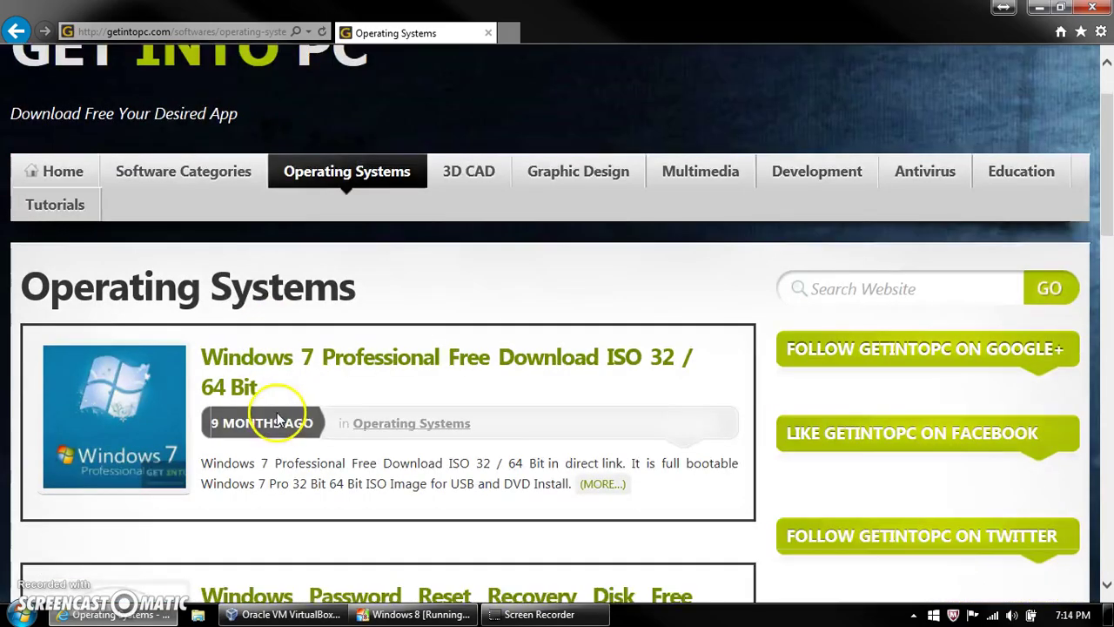
scroll(209, 442, "down", 6)
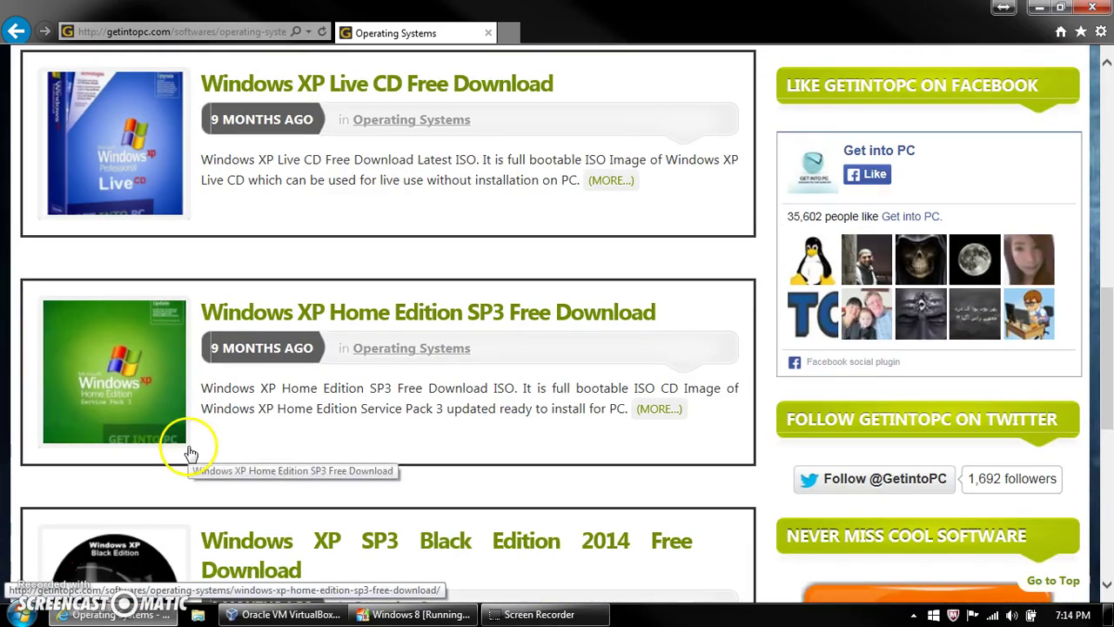
scroll(484, 337, "down", 3)
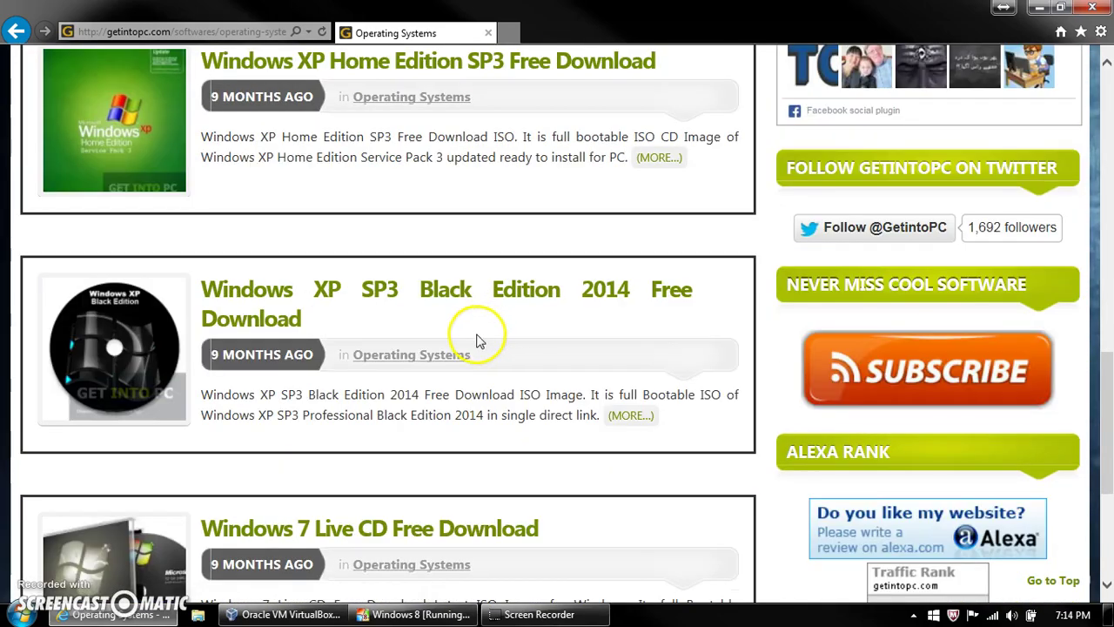
scroll(426, 336, "down", 4)
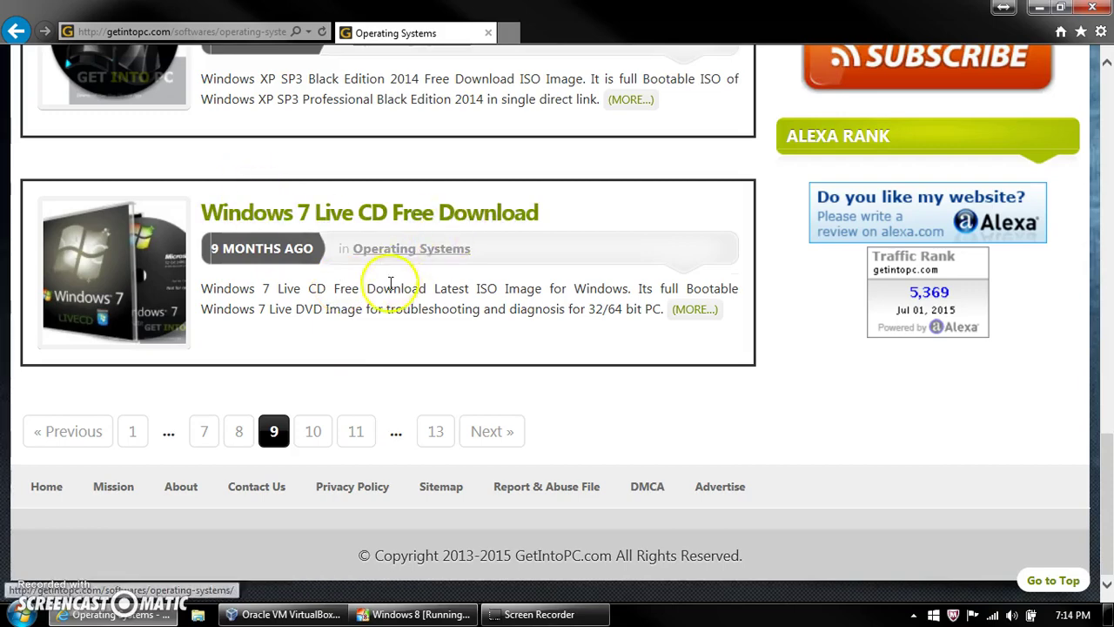
scroll(392, 330, "up", 7)
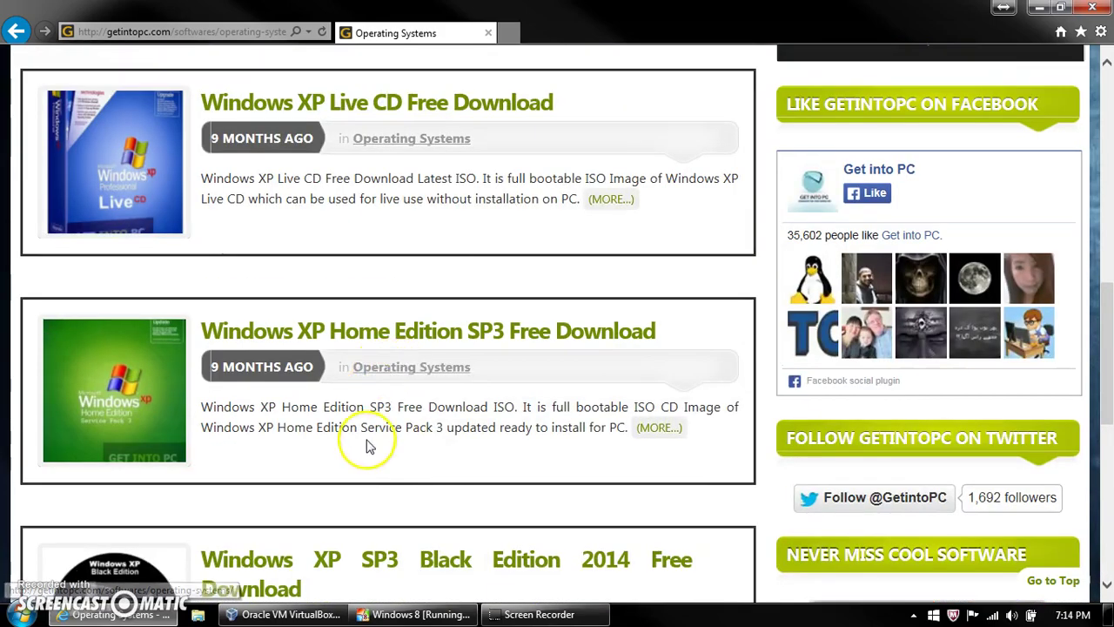
scroll(367, 445, "down", 2)
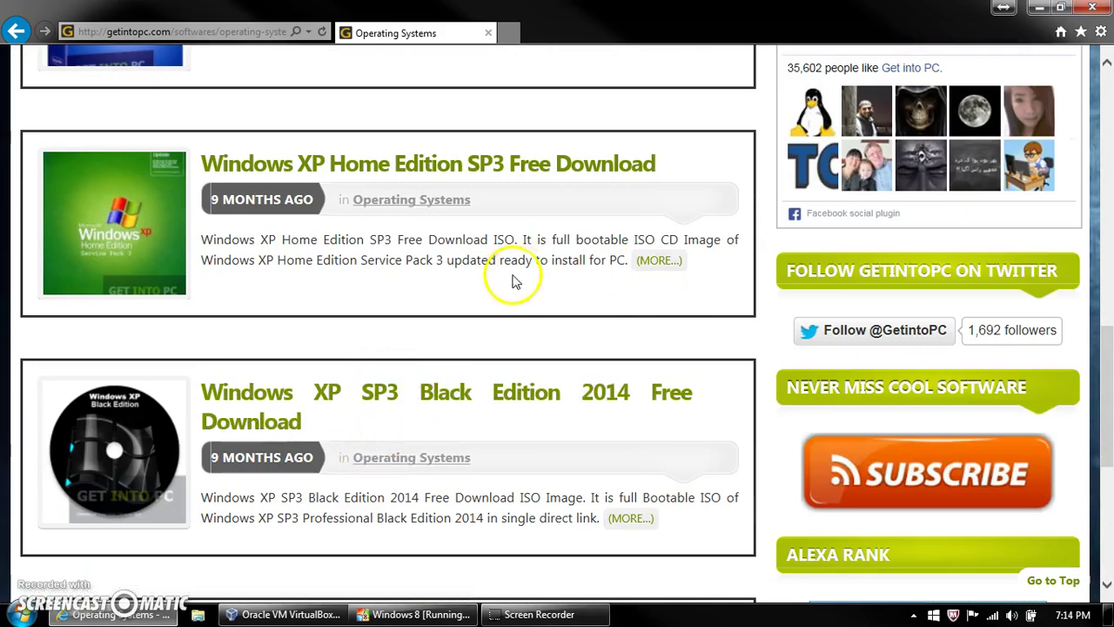
scroll(261, 278, "up", 2)
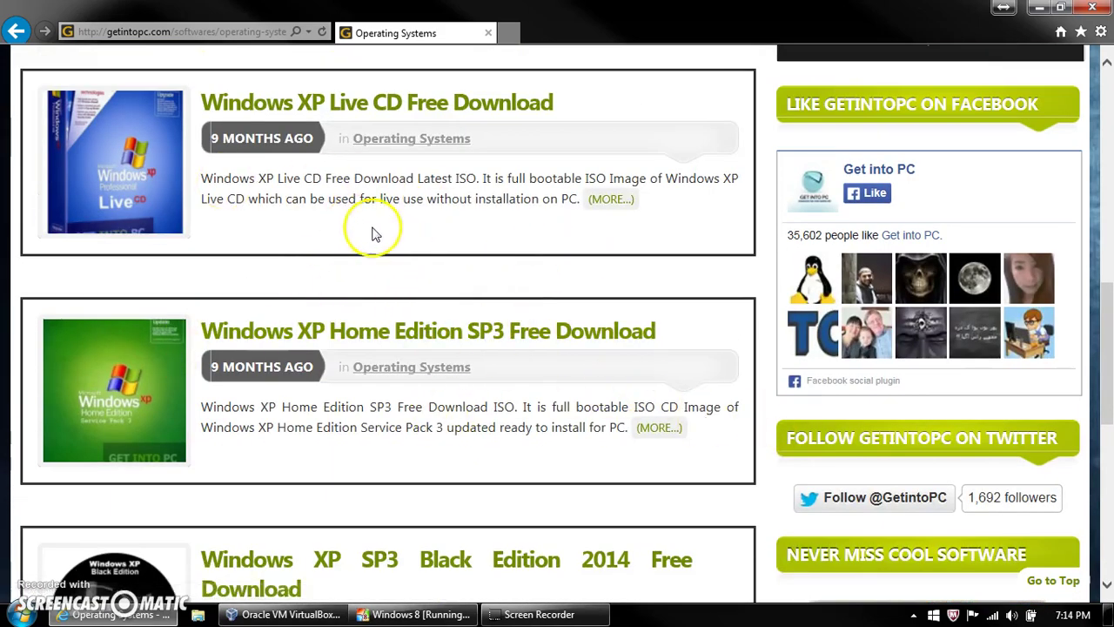
left_click(1036, 7)
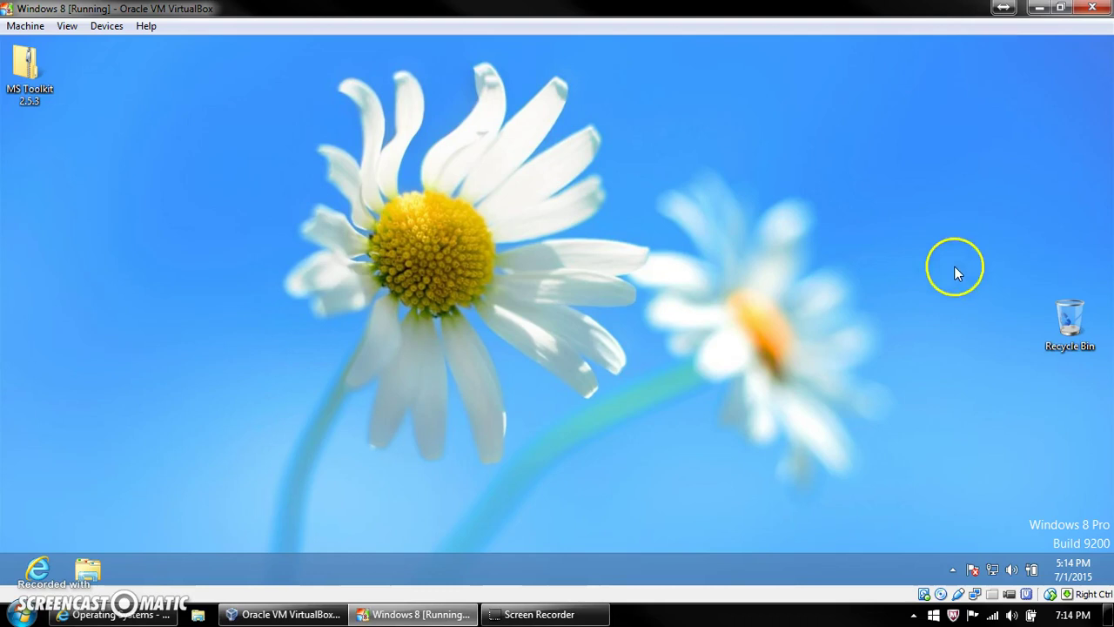
Drag the Recycle Bin icon lower on the Windows 8 guest desktop
left_click_drag(1049, 321, 1040, 405)
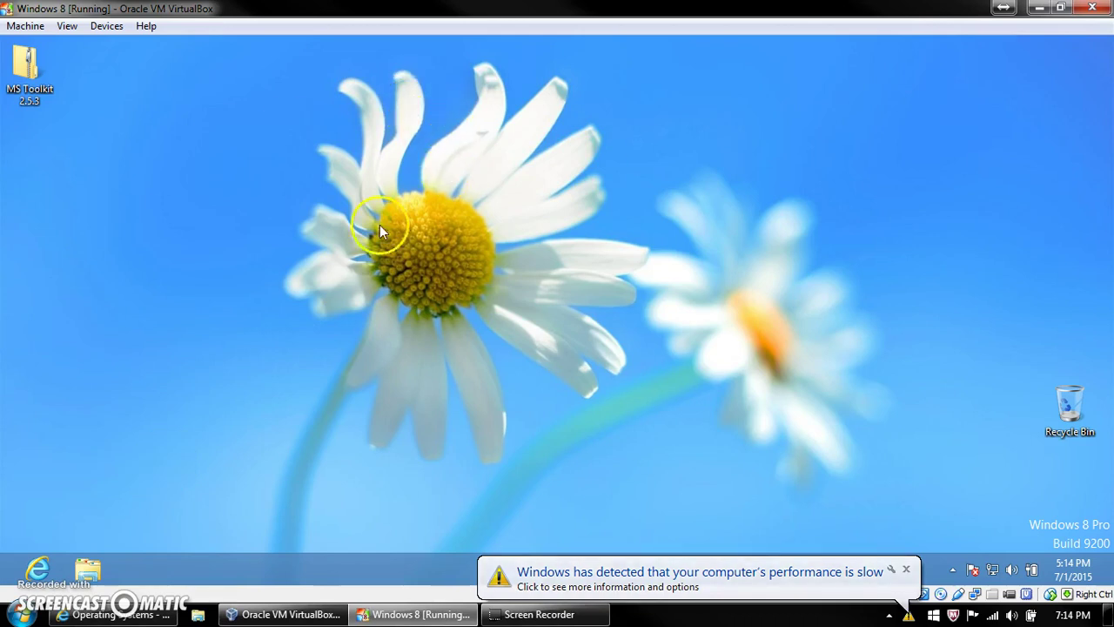
key("super")
right_click(244, 243)
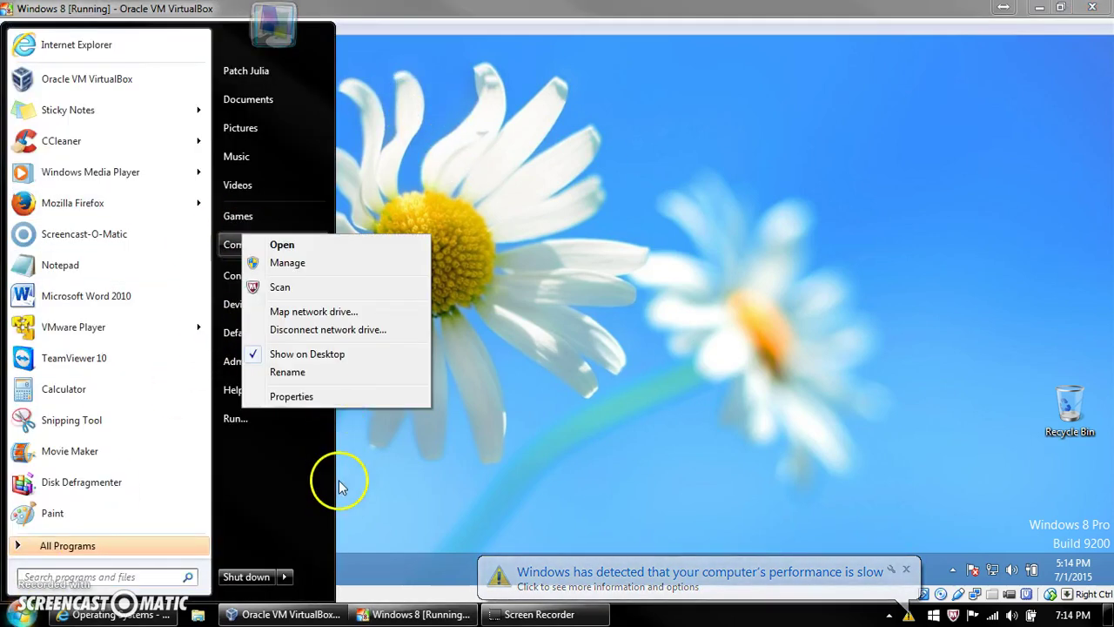
left_click(341, 391)
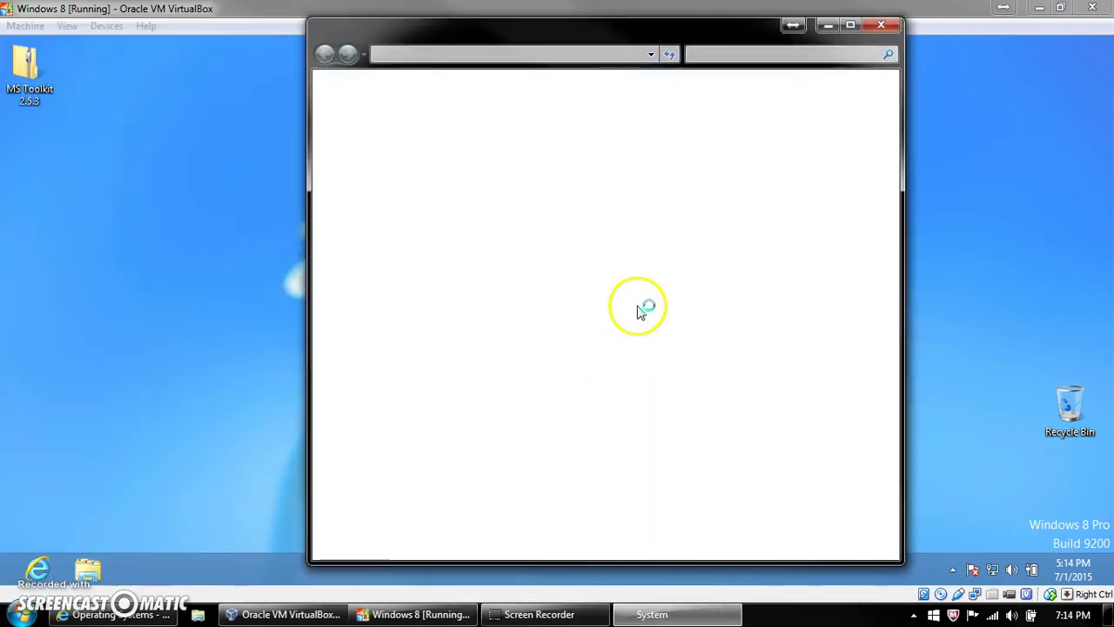
scroll(636, 301, "down", 2)
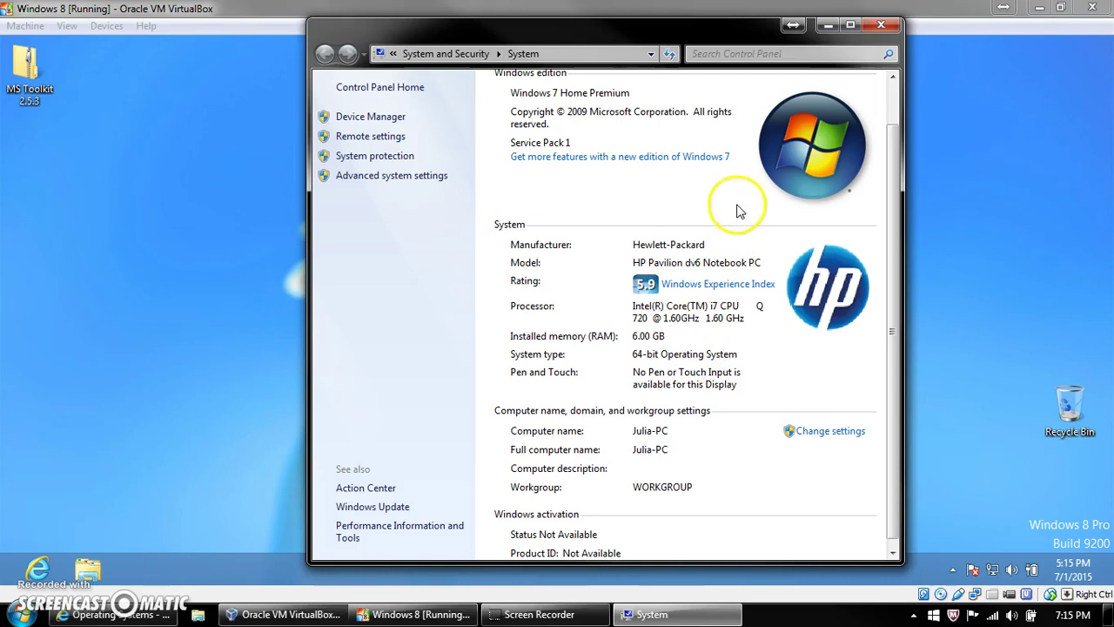
scroll(522, 392, "down", 1)
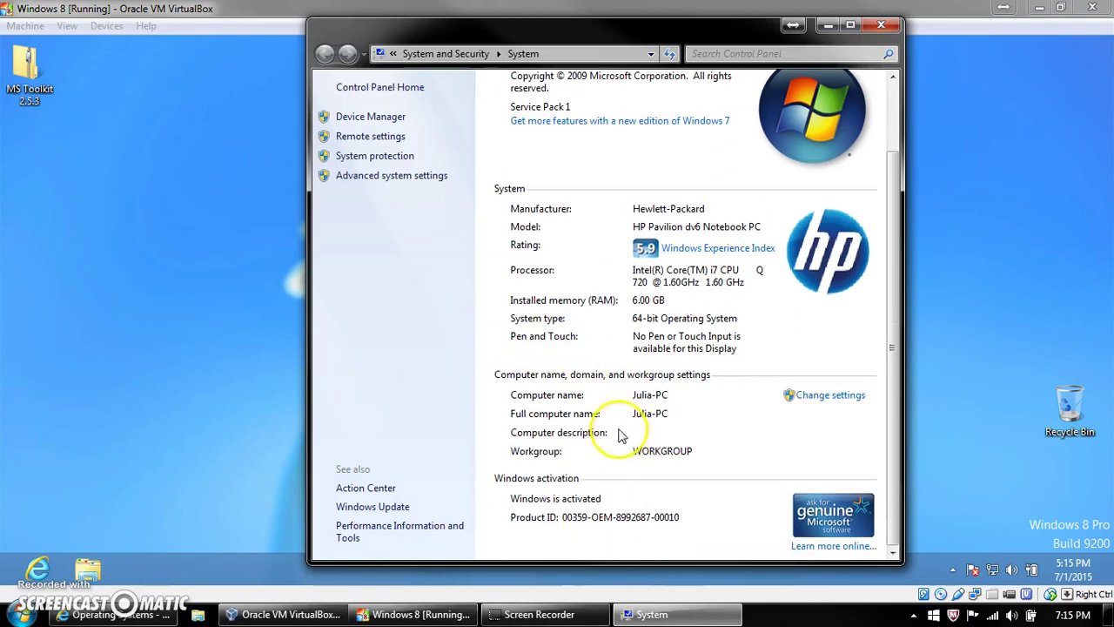
left_click(882, 25)
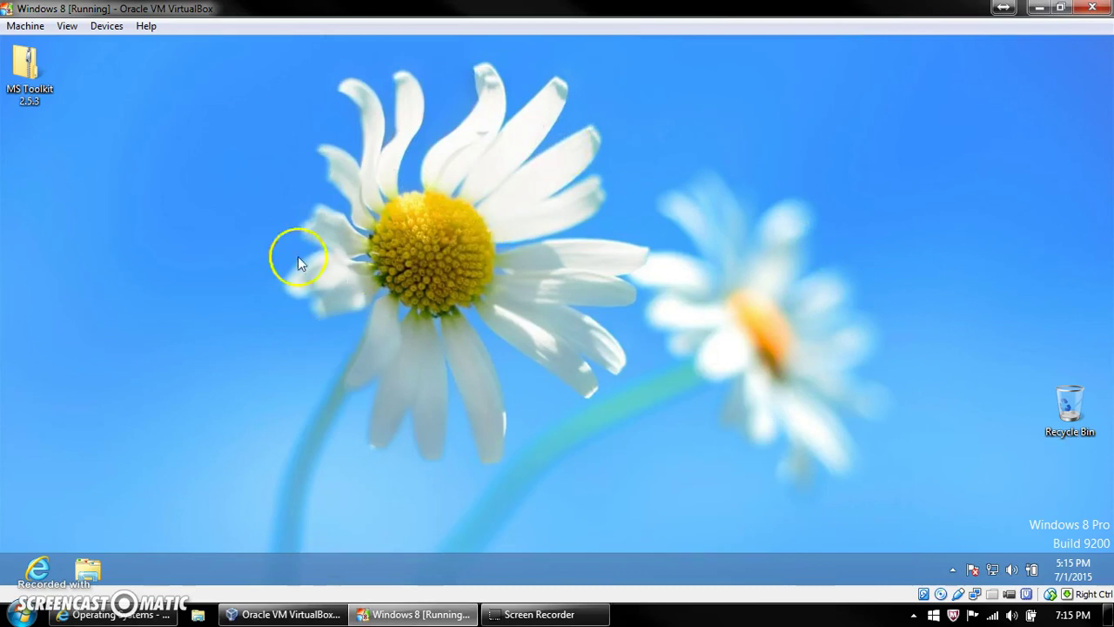
Drag the MS Toolkit 2.5.3 zip away from the top-left corner and deselect it
left_click_drag(71, 203, 548, 226)
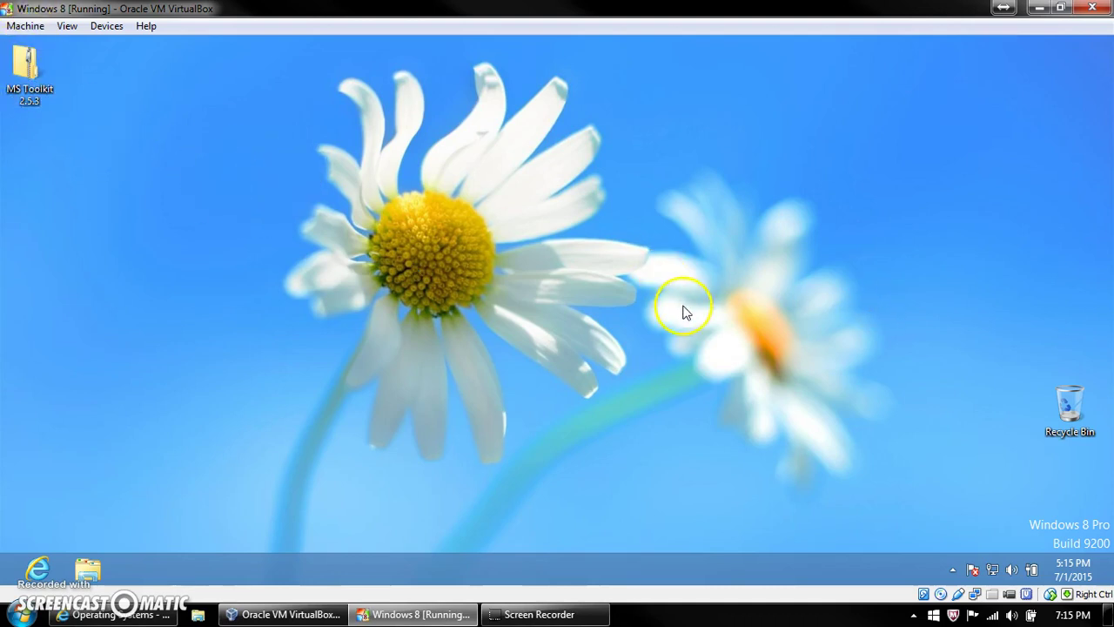
left_click_drag(28, 73, 161, 143)
left_click(177, 183)
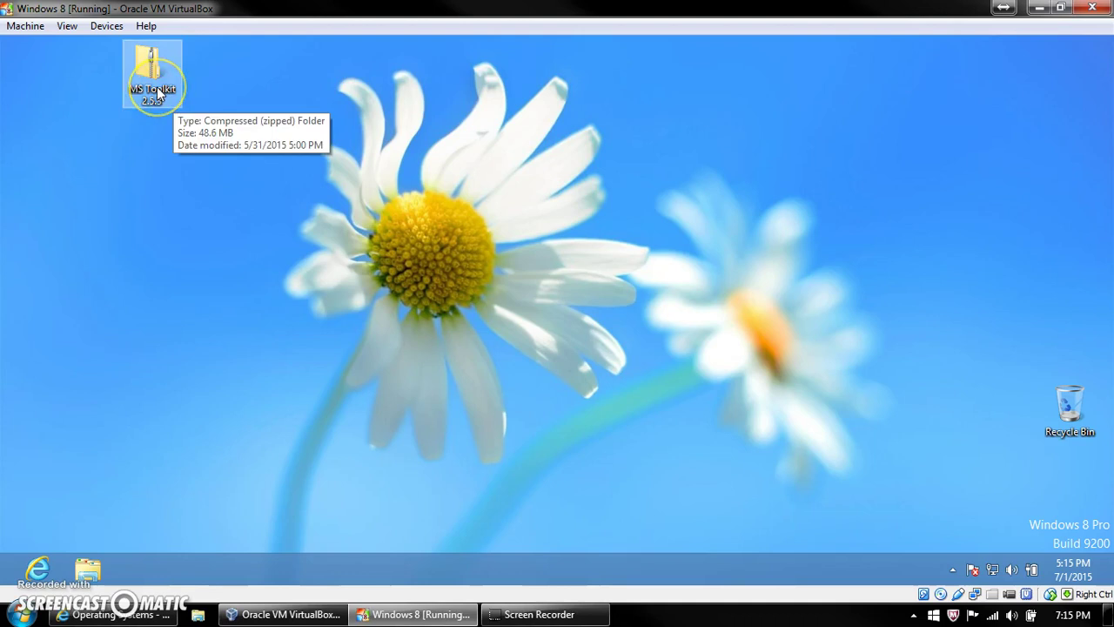
Extract MS Toolkit 2.5.3 to its suggested folder and run Microsoft Toolkit as administrator
right_click(158, 91)
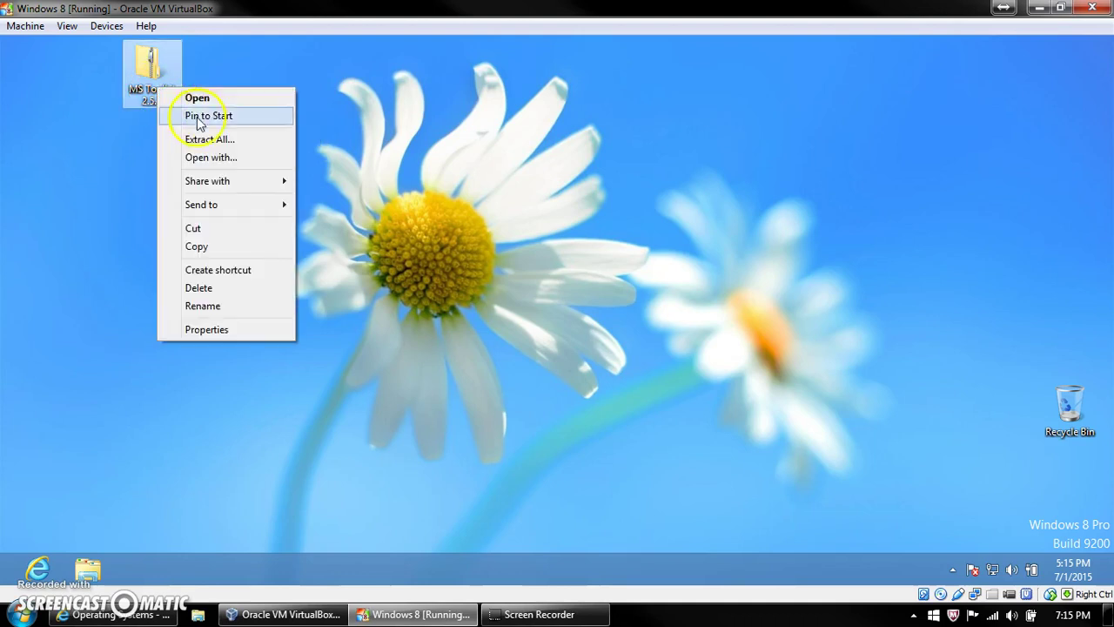
left_click(220, 141)
left_click(701, 461)
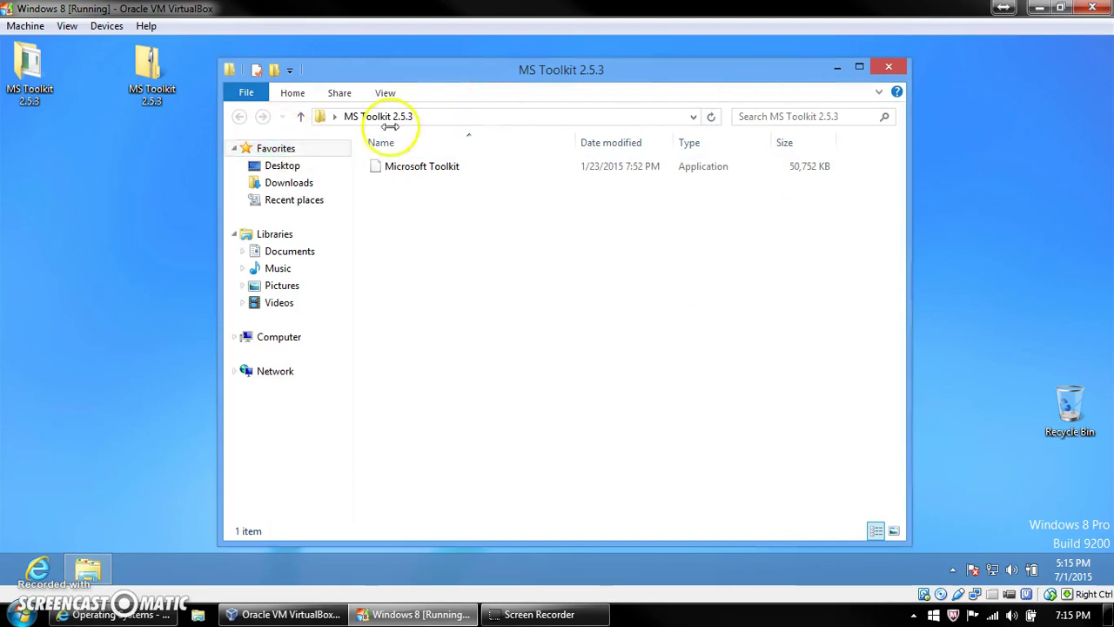
double_click(450, 170)
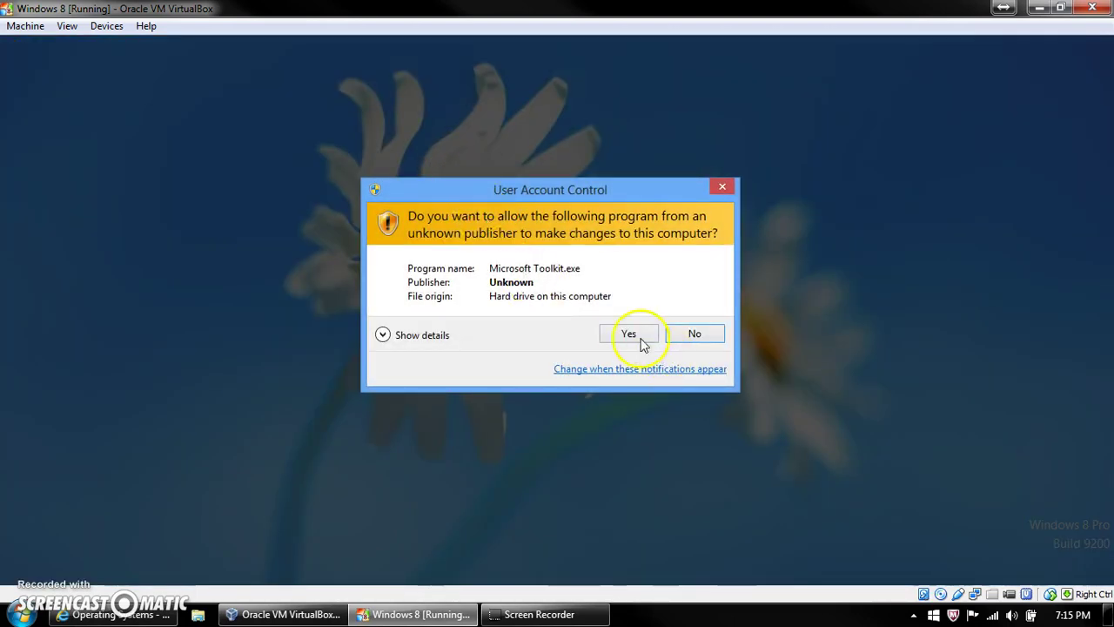
left_click(636, 334)
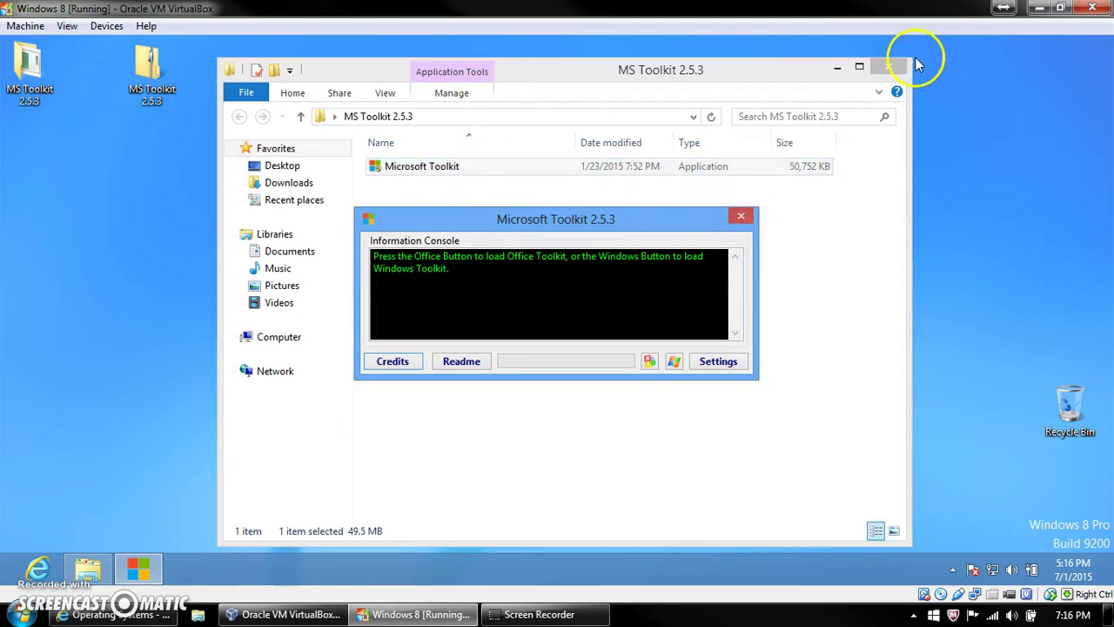
Close the extracted folder window, load the Windows Toolkit, and move its window higher
left_click(889, 67)
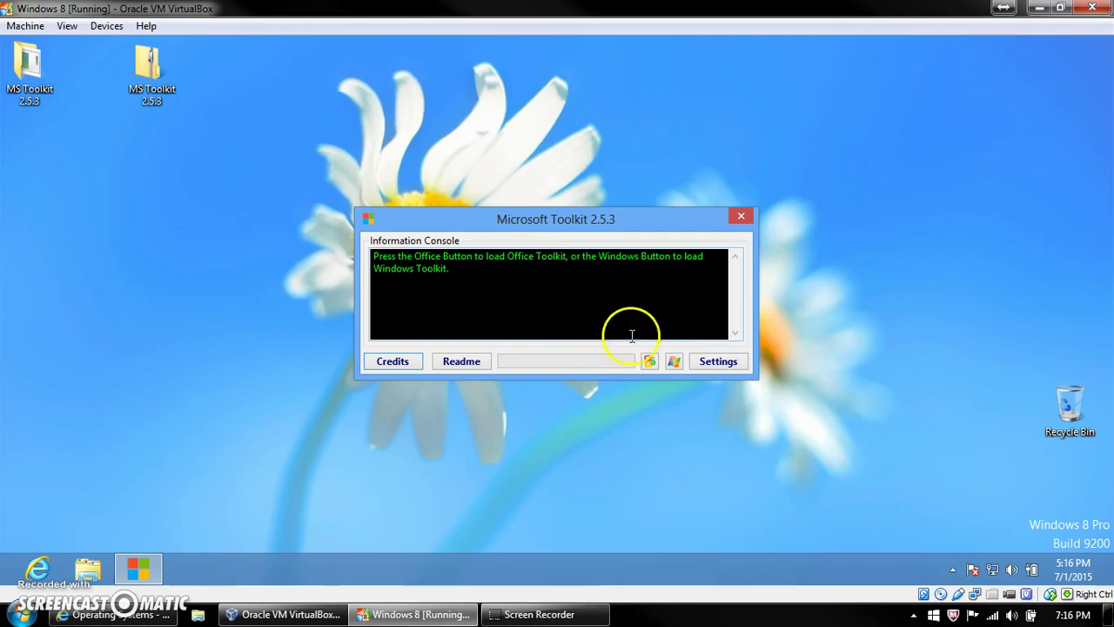
left_click(674, 360)
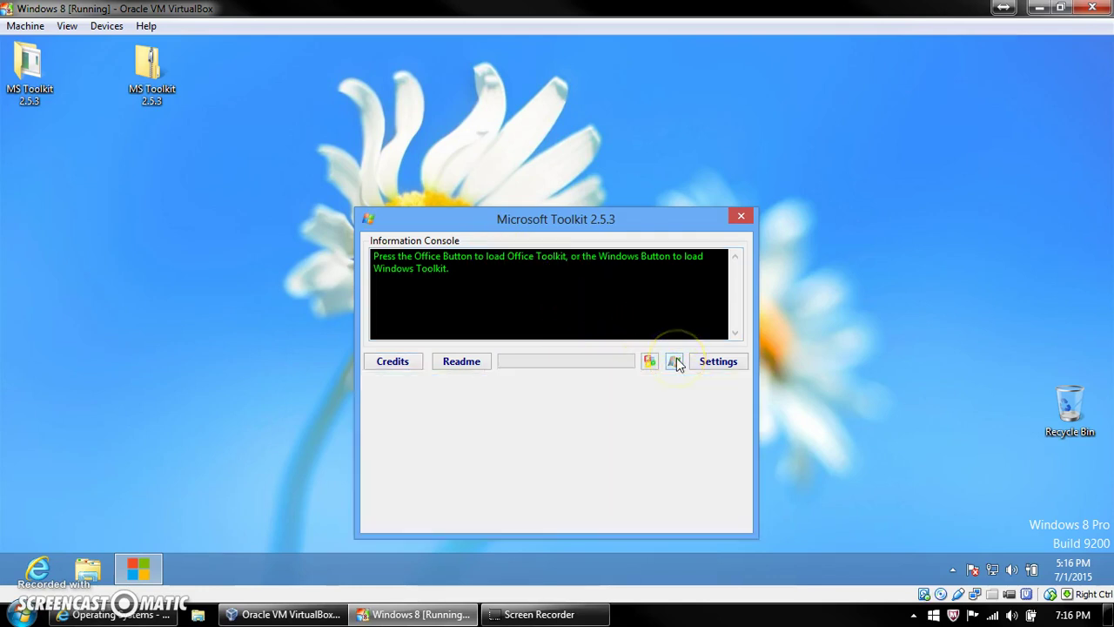
left_click_drag(593, 221, 531, 191)
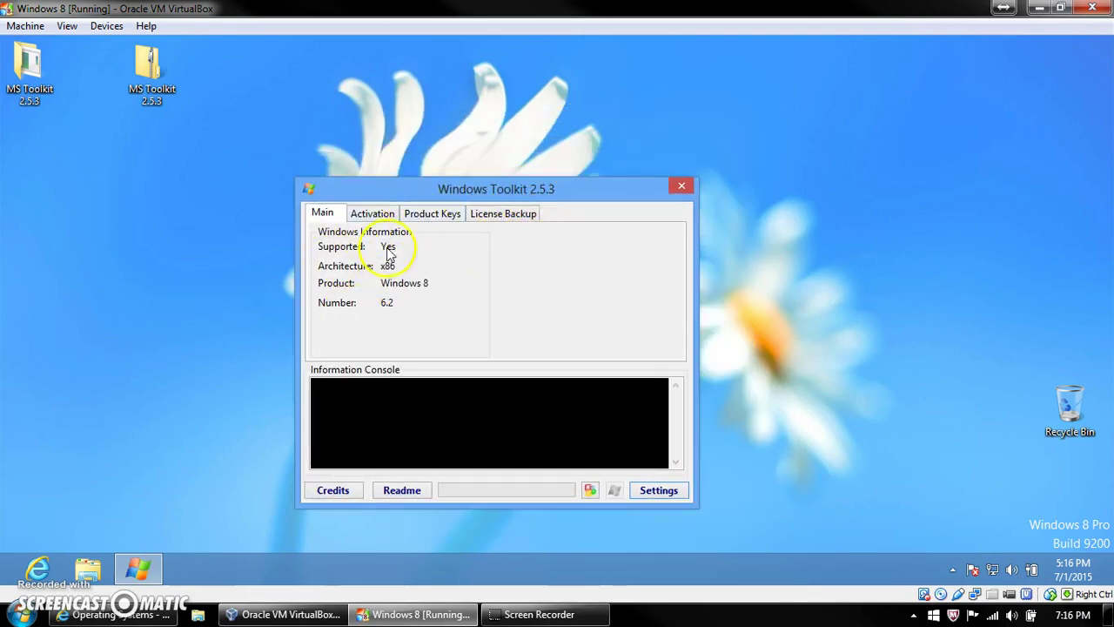
On the Product Keys tab, select product Windows 8 and edition Professional, then recheck both
left_click(374, 216)
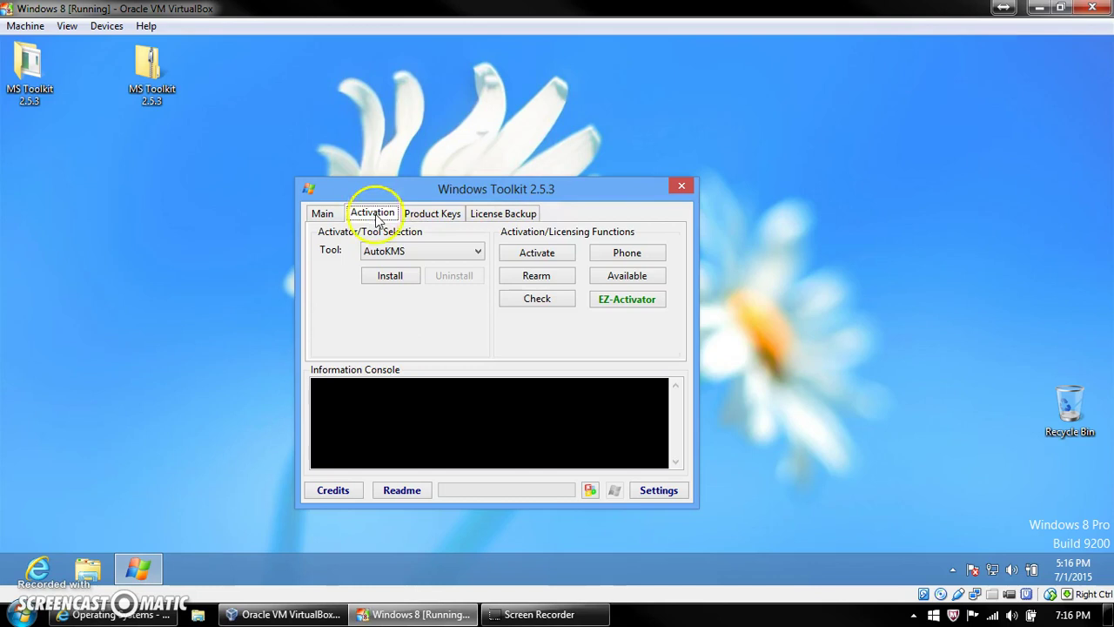
left_click(426, 216)
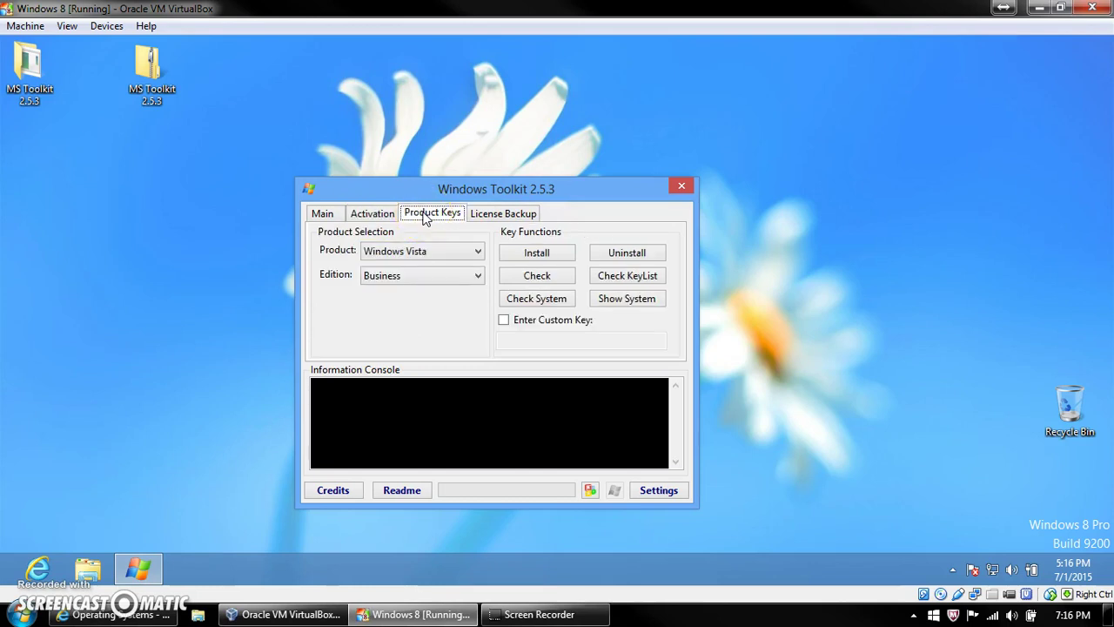
left_click(387, 254)
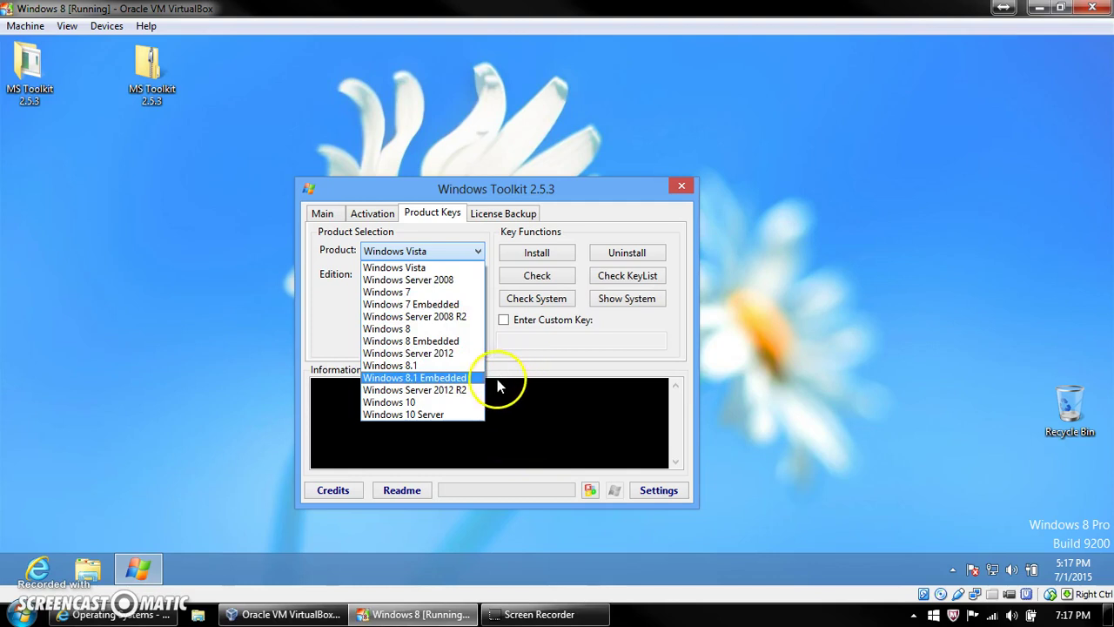
left_click(427, 329)
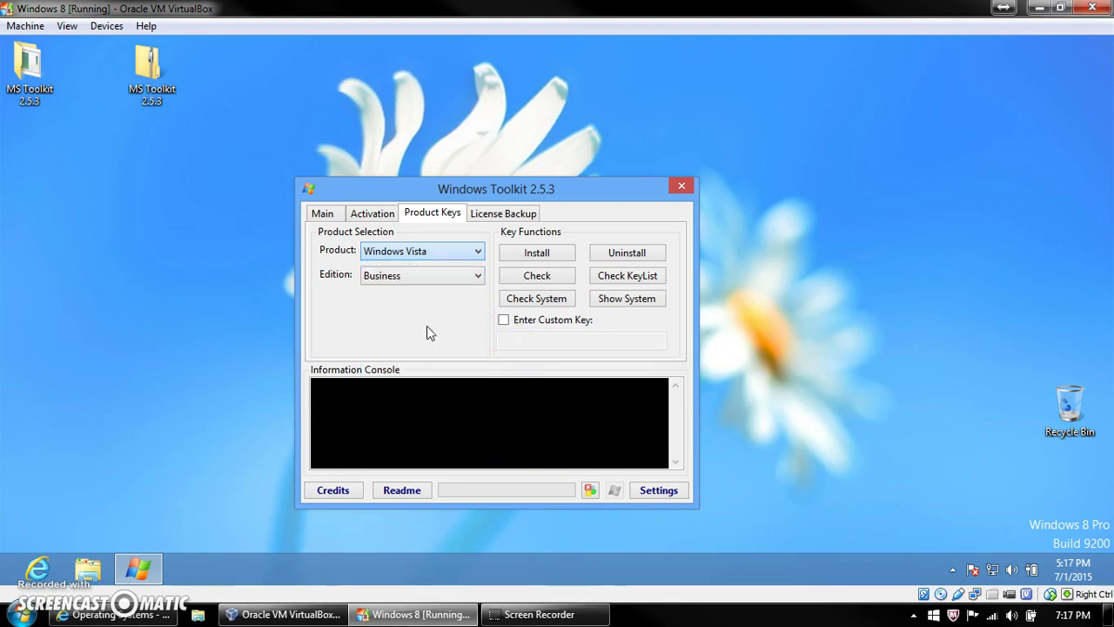
left_click(386, 279)
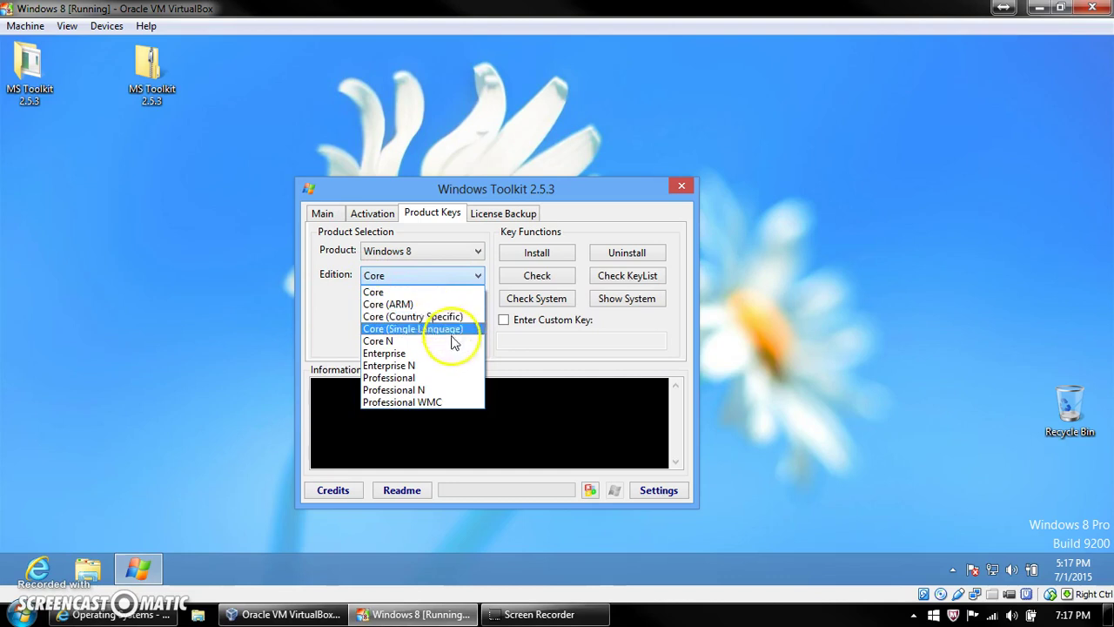
left_click(392, 378)
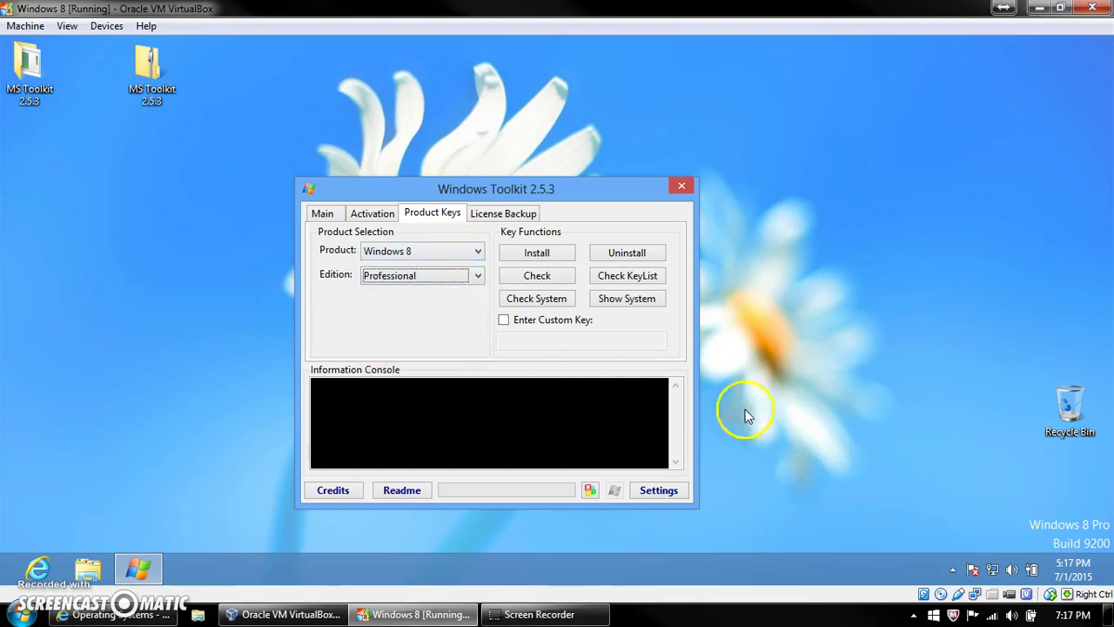
left_click(454, 275)
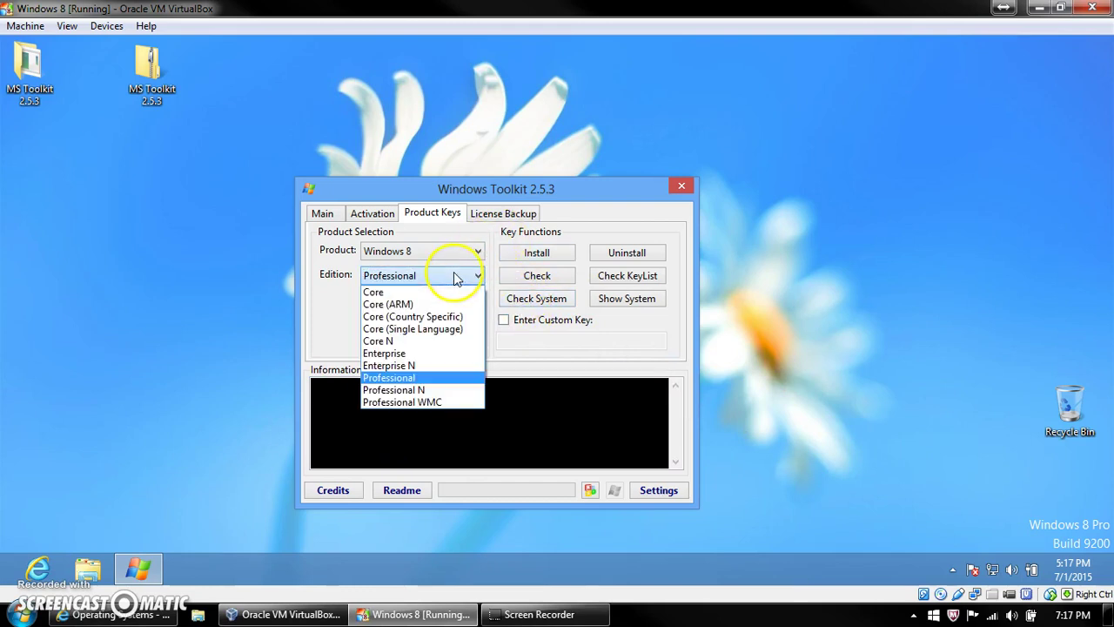
left_click(444, 381)
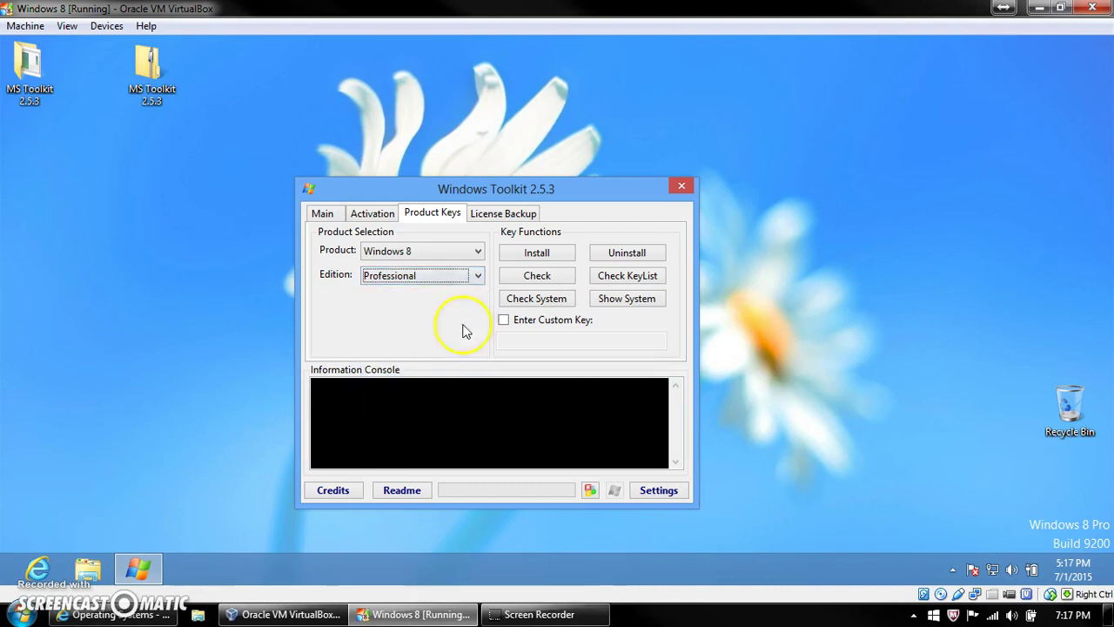
left_click(454, 251)
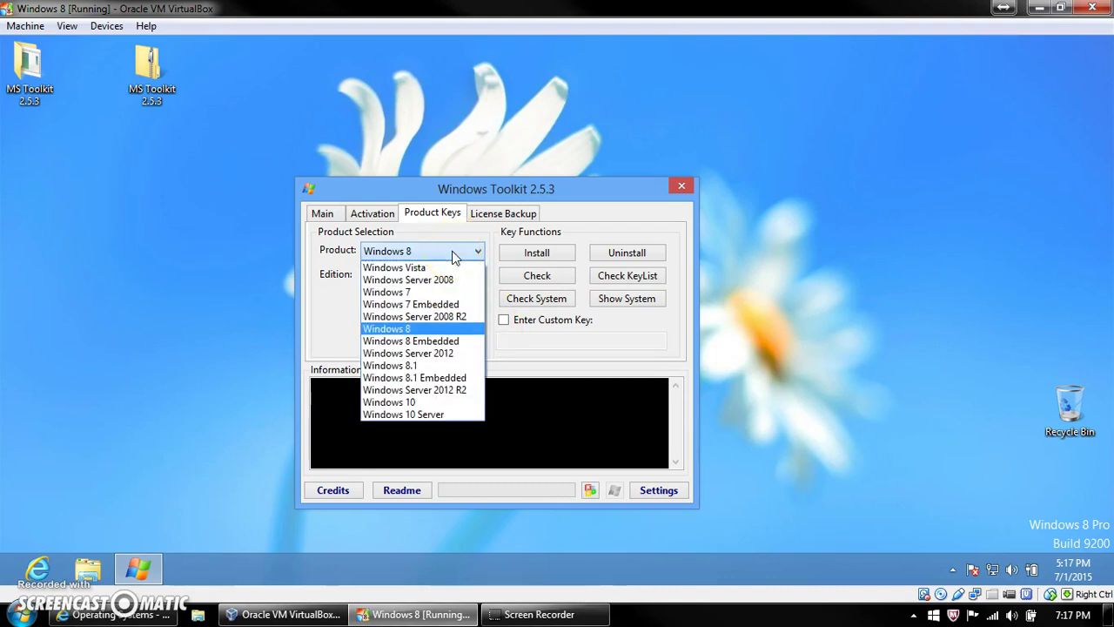
left_click(451, 252)
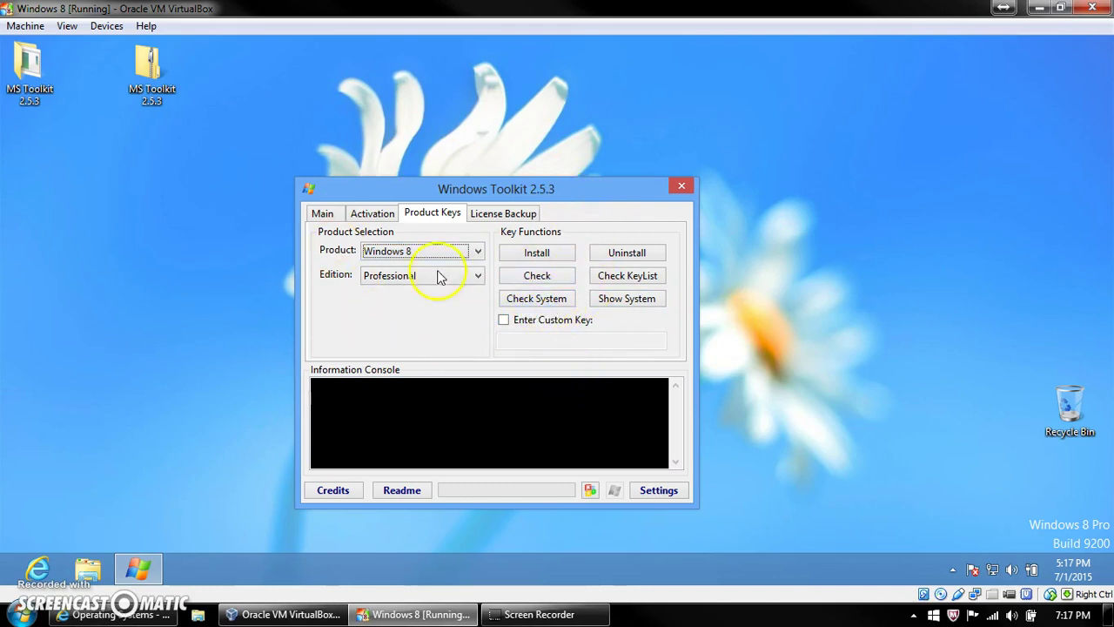
Install the Windows 8 Professional key, then activate via AutoKMS and the EZ-Activator
left_click(537, 259)
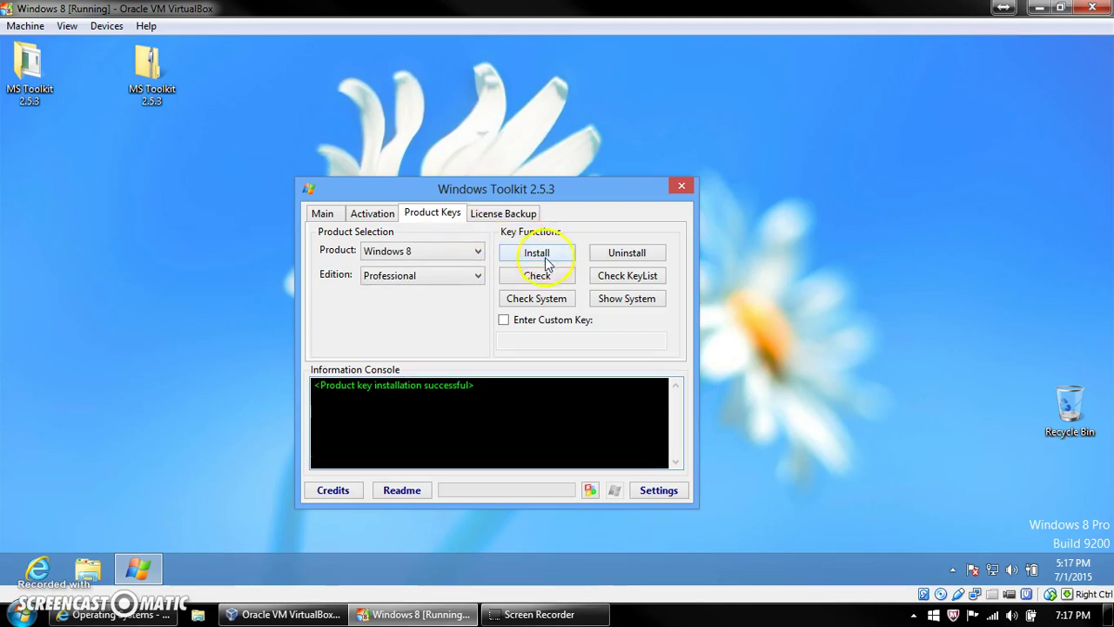
left_click(372, 213)
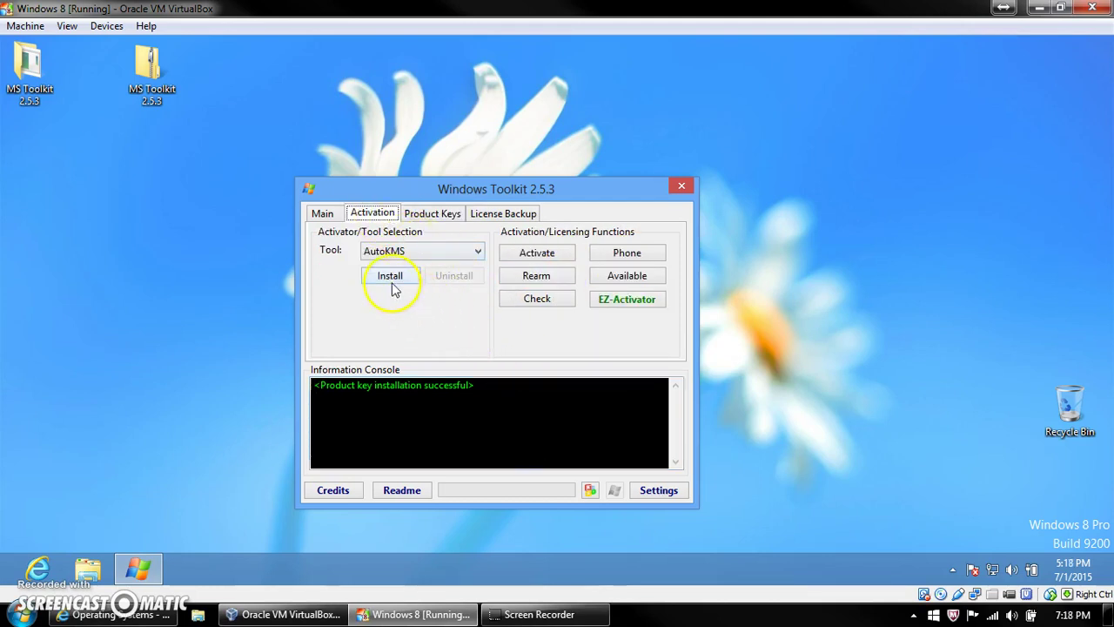
left_click(390, 276)
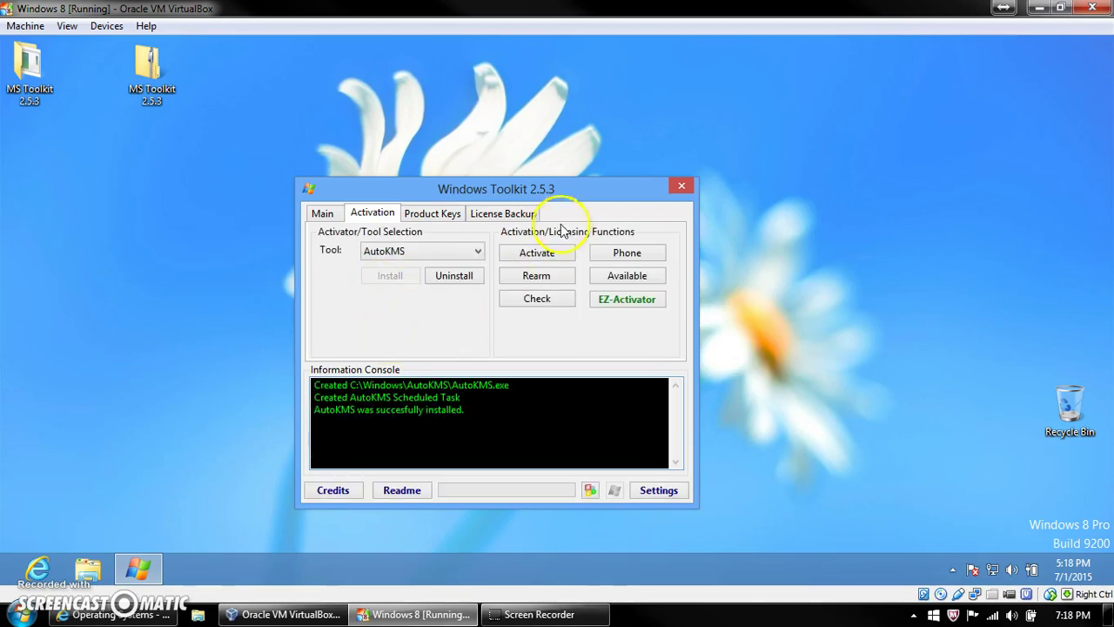
left_click(630, 307)
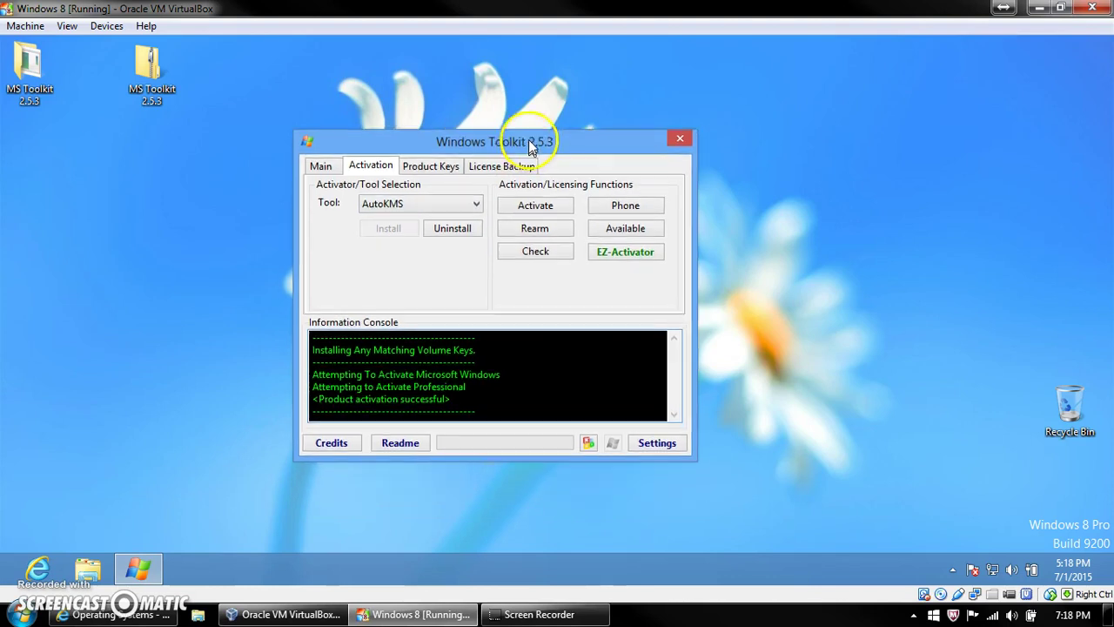
Confirm the '<Product activation successful>' message in the Information Console
left_click_drag(530, 189, 529, 140)
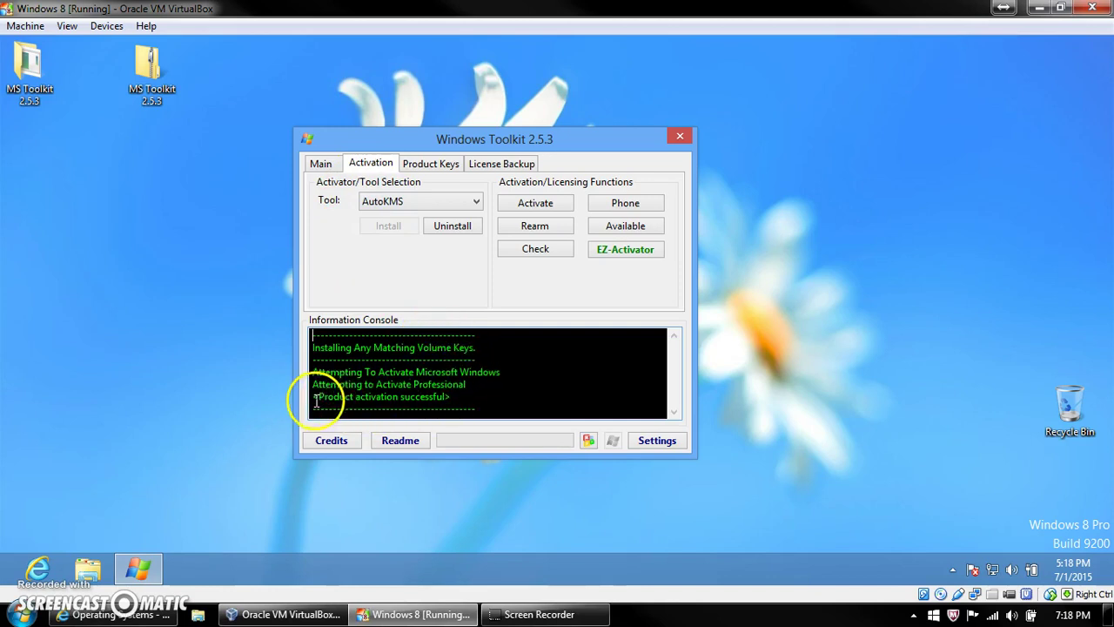
left_click_drag(312, 397, 460, 396)
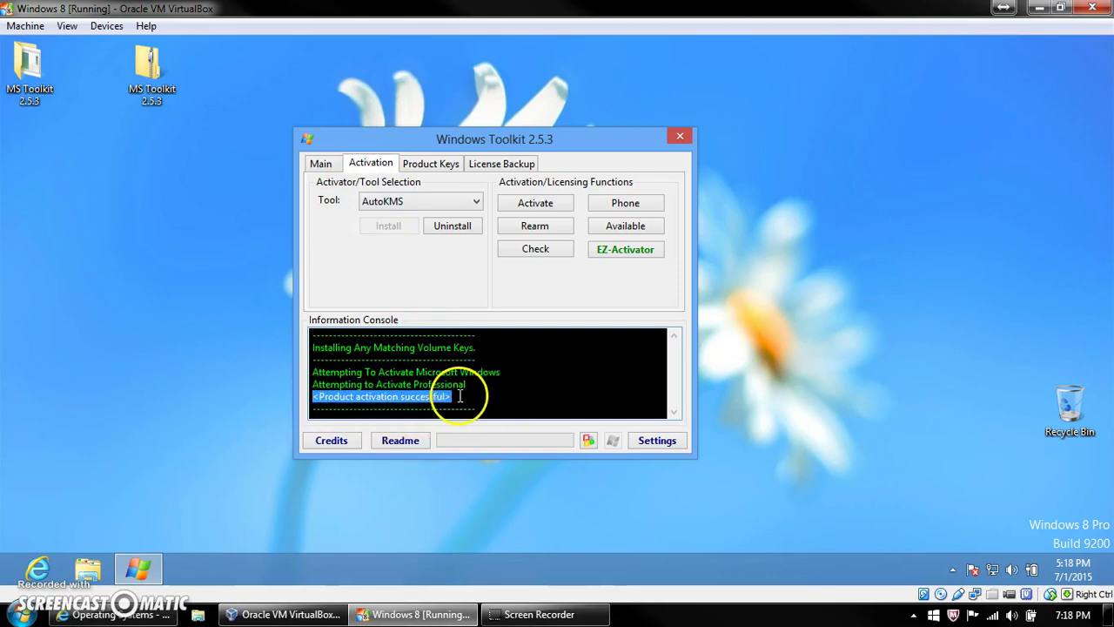
left_click(462, 396)
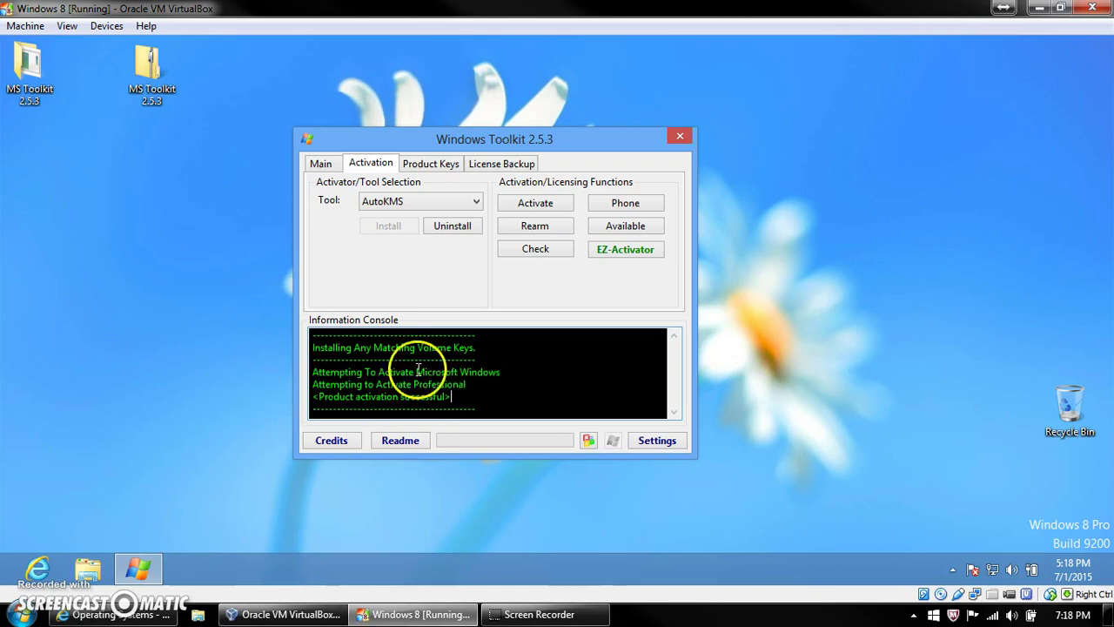
Close Windows Toolkit and drag the Recycle Bin further down the desktop
left_click(678, 139)
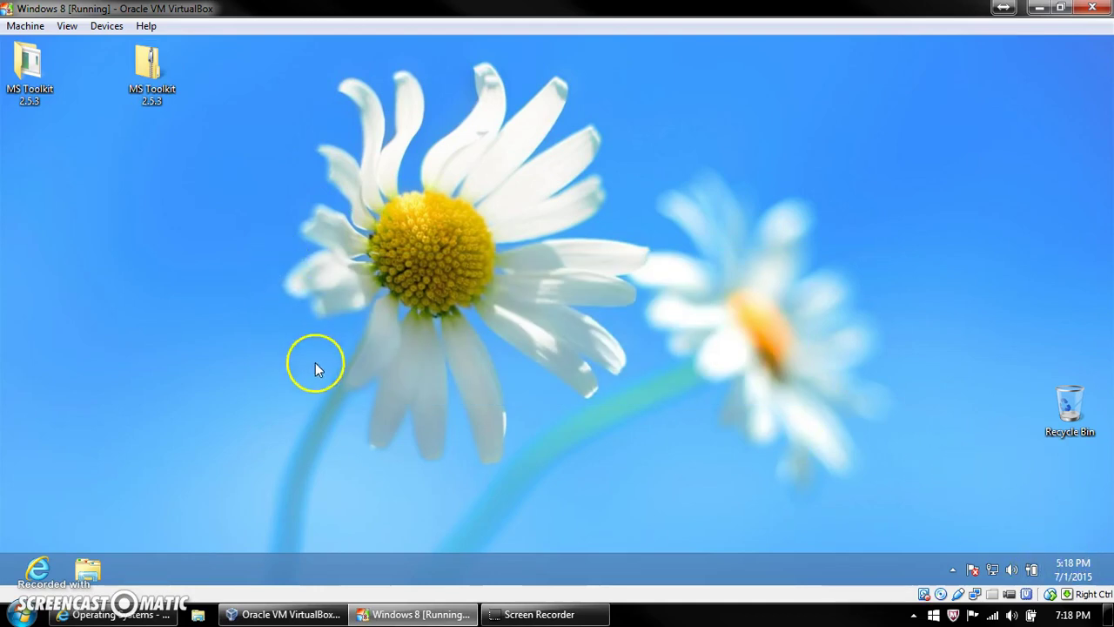
left_click_drag(705, 517, 1113, 554)
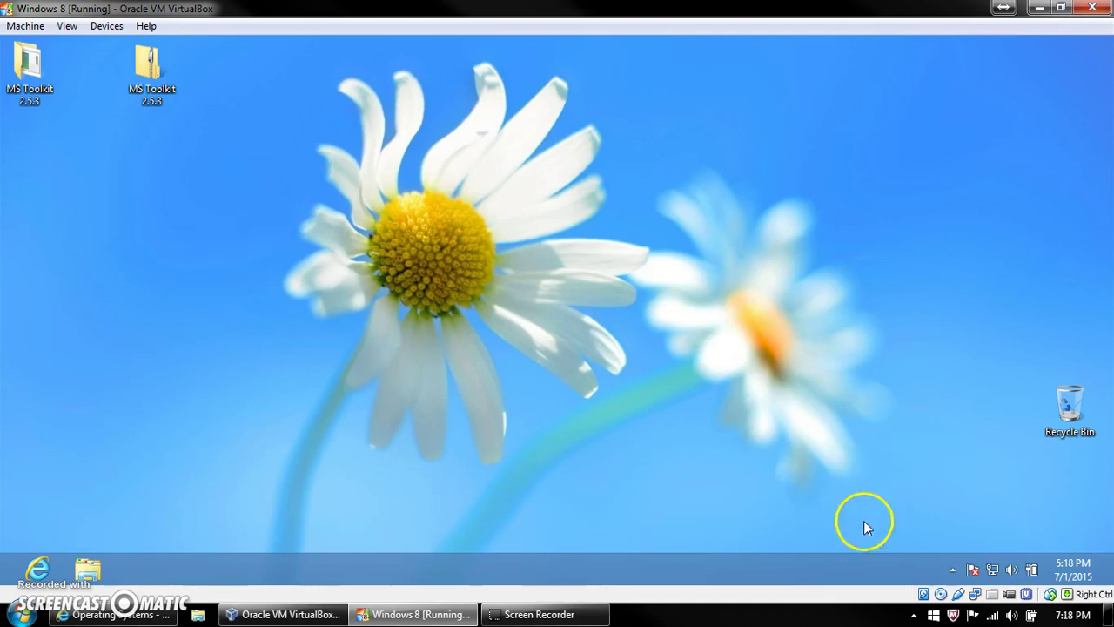
left_click_drag(1067, 406, 1067, 493)
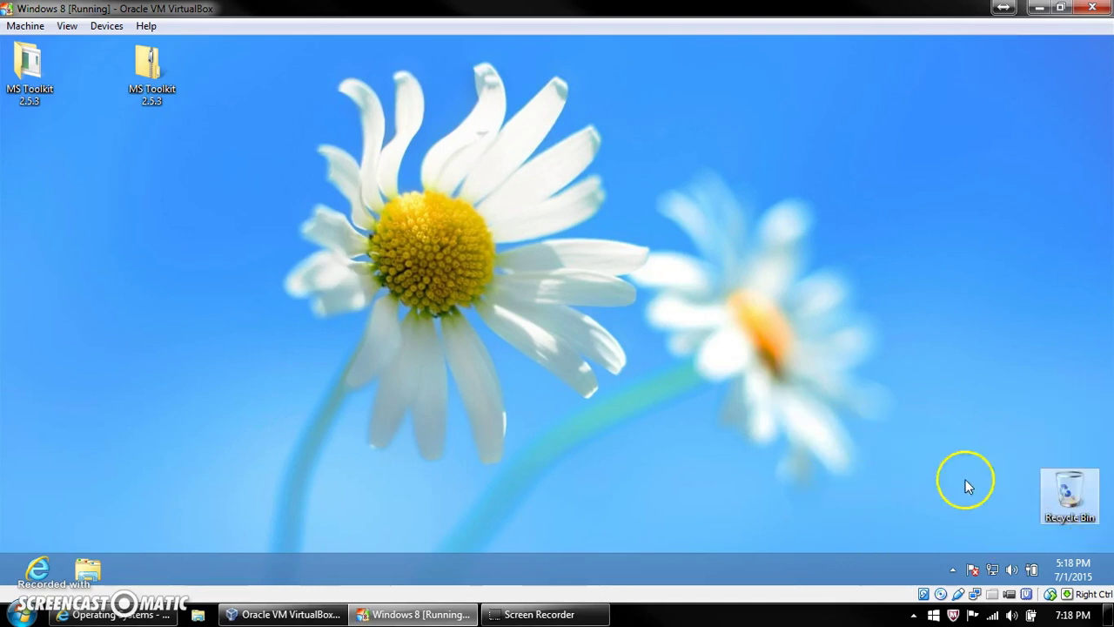
Open Computer's Properties from File Explorer and scroll to the Windows activation section
left_click(87, 570)
right_click(277, 340)
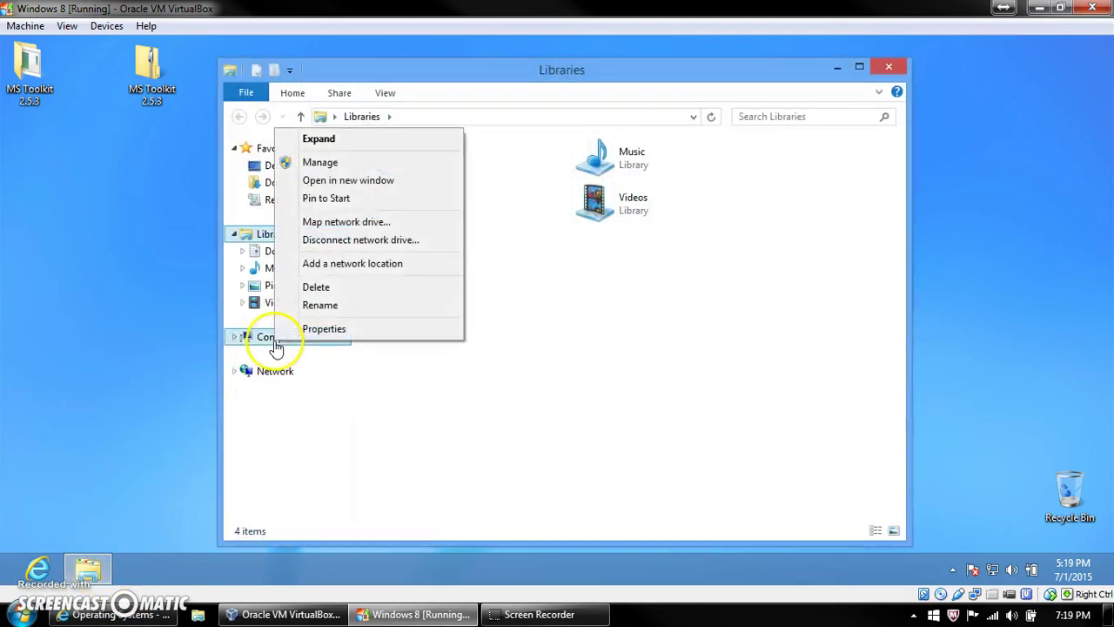
left_click(315, 332)
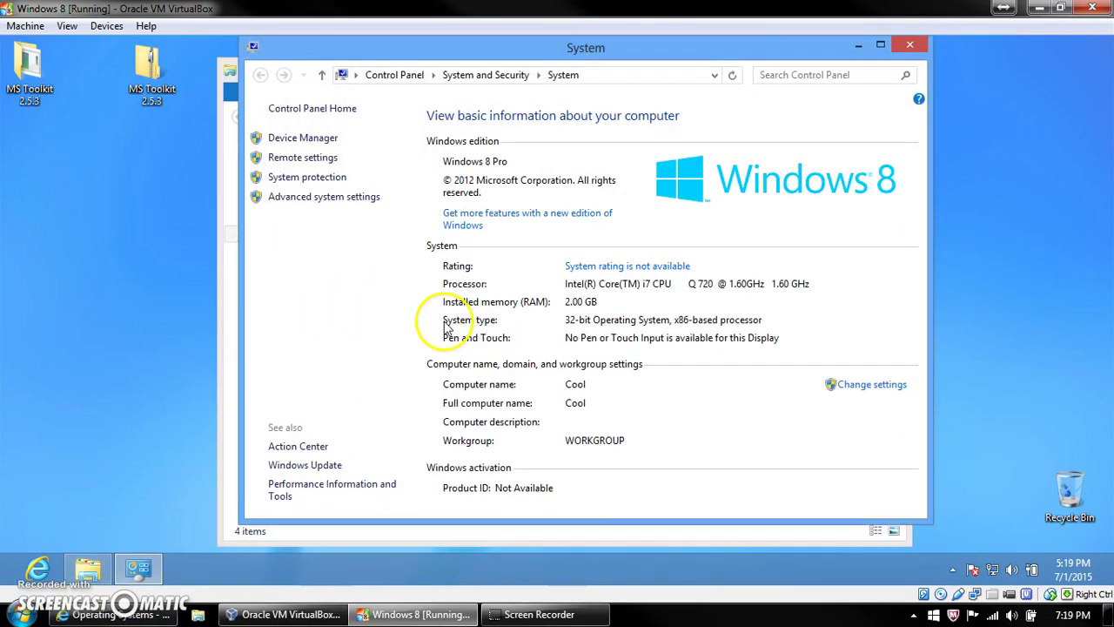
scroll(679, 266, "down", 1)
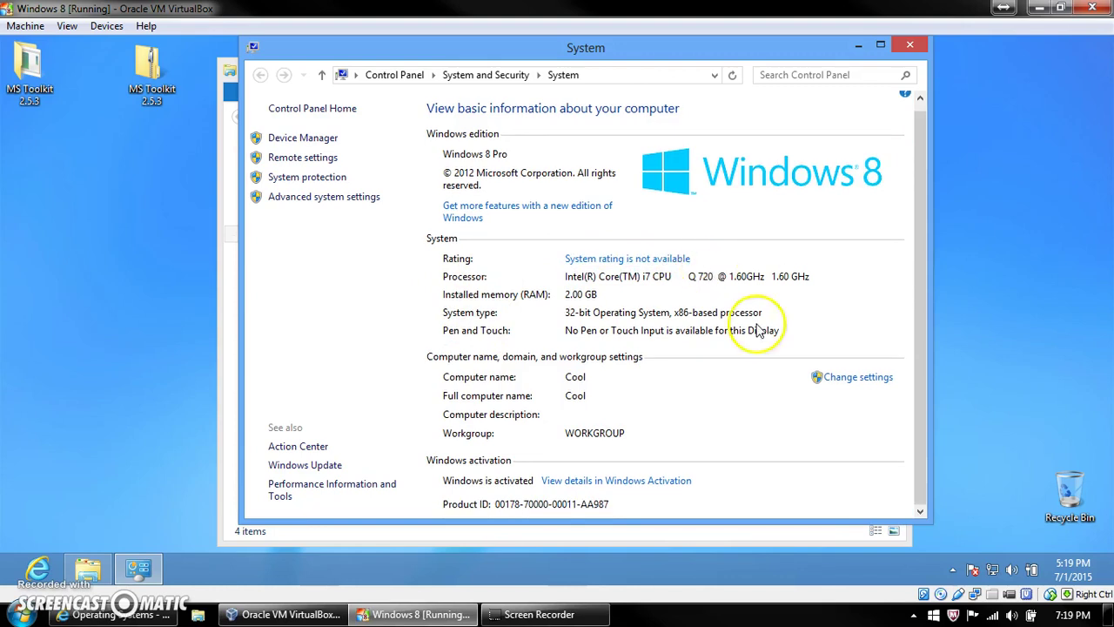
View the Windows Activation details showing the licence expires 12/28/2015, then dismiss them
left_click(622, 485)
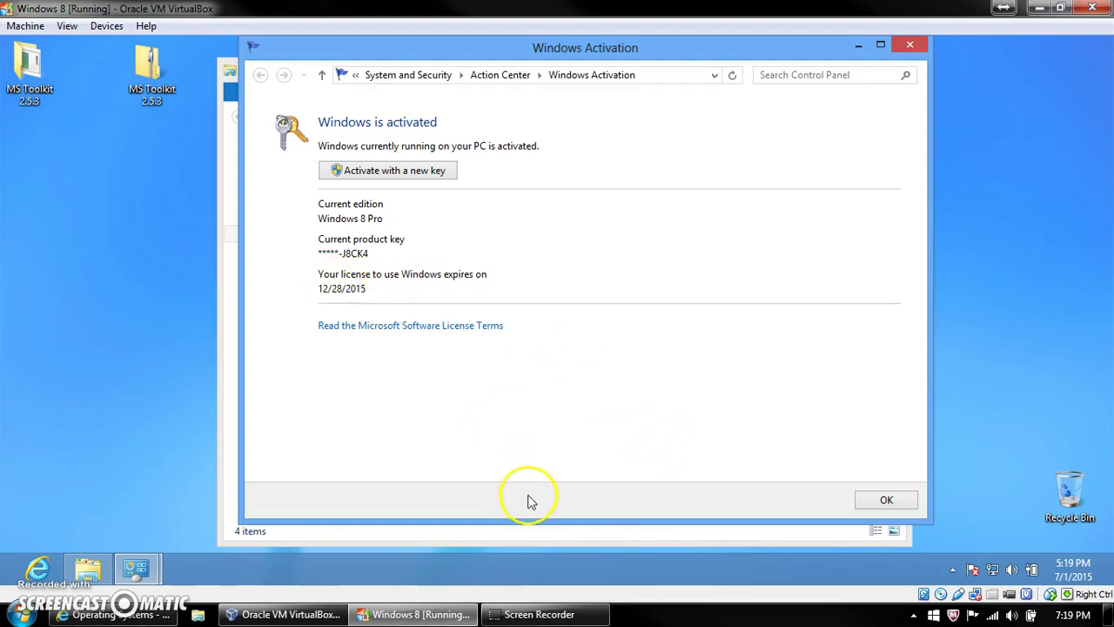
mouse_move(256, 610)
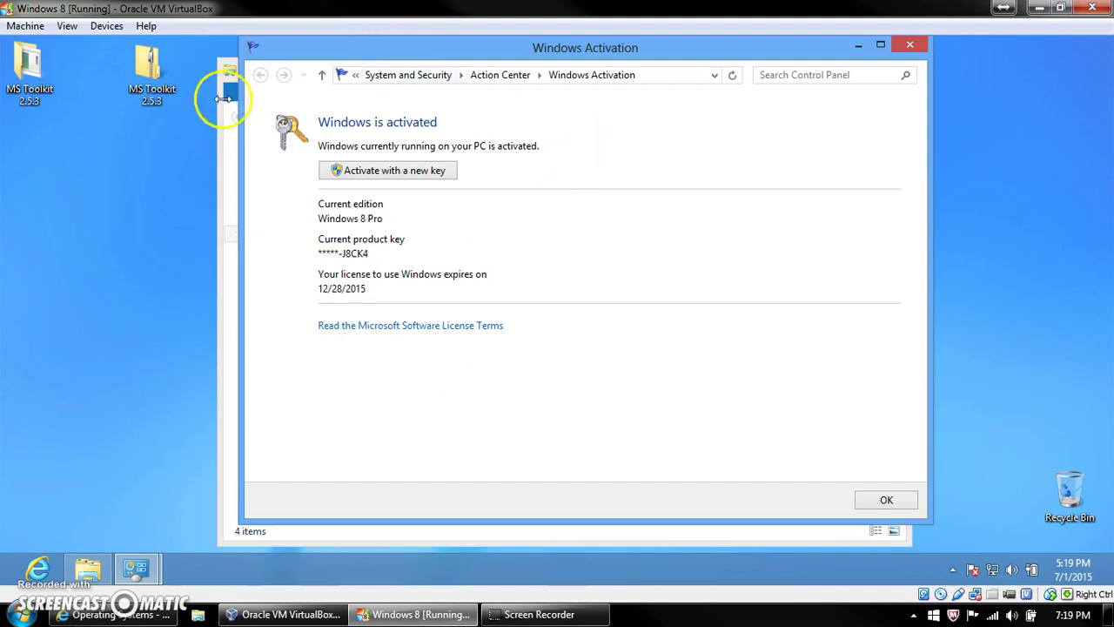
left_click(886, 500)
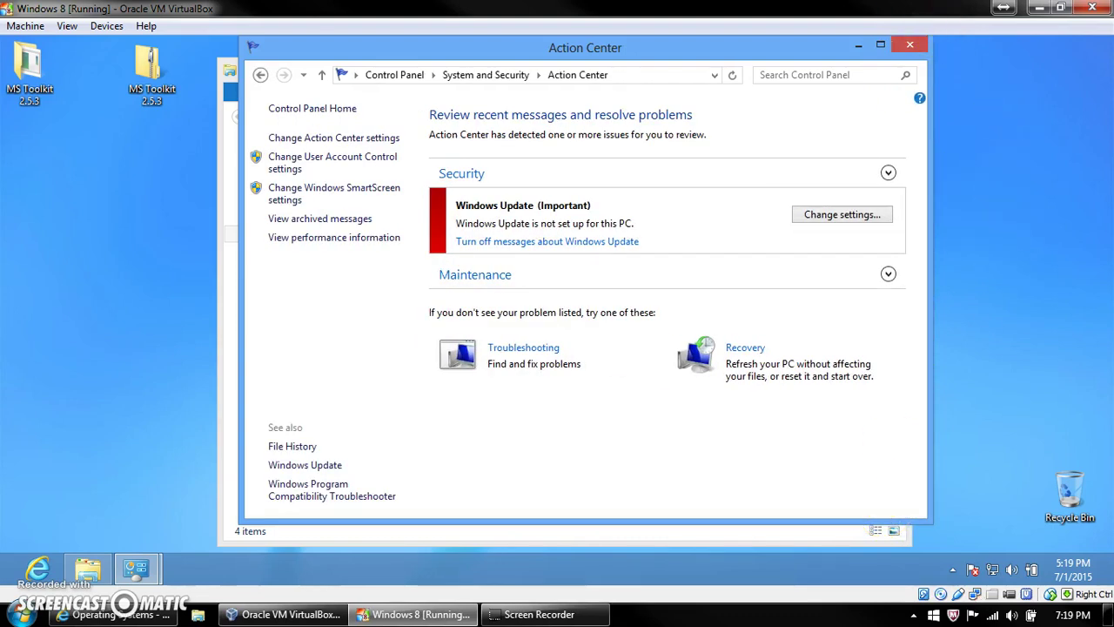
Close the Action Center, System and Libraries windows to return to the bare desktop
left_click(911, 42)
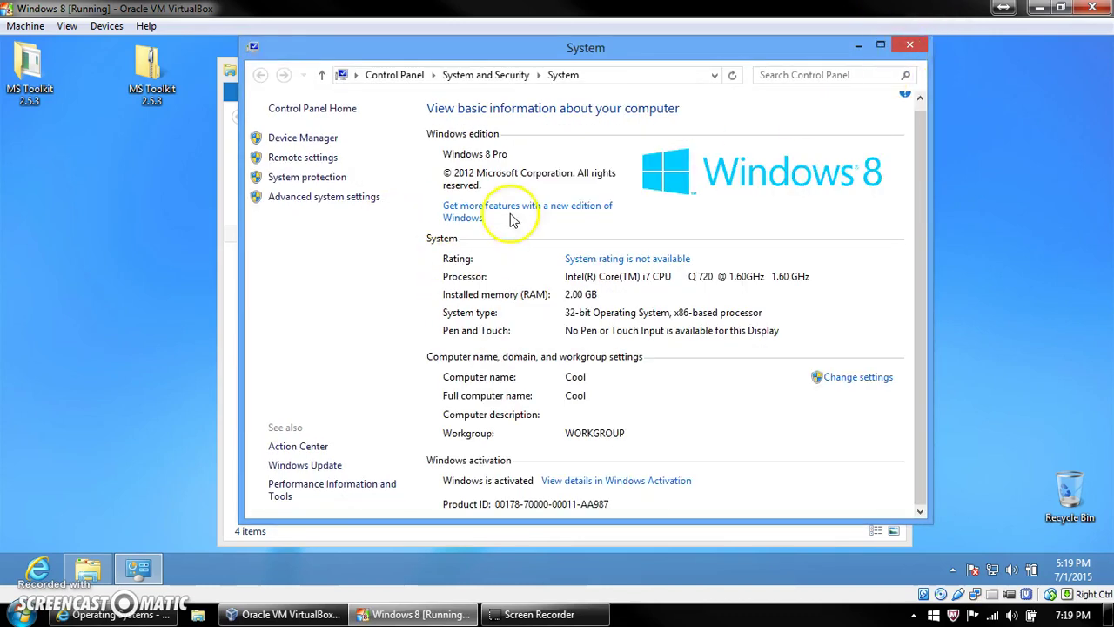
left_click(903, 54)
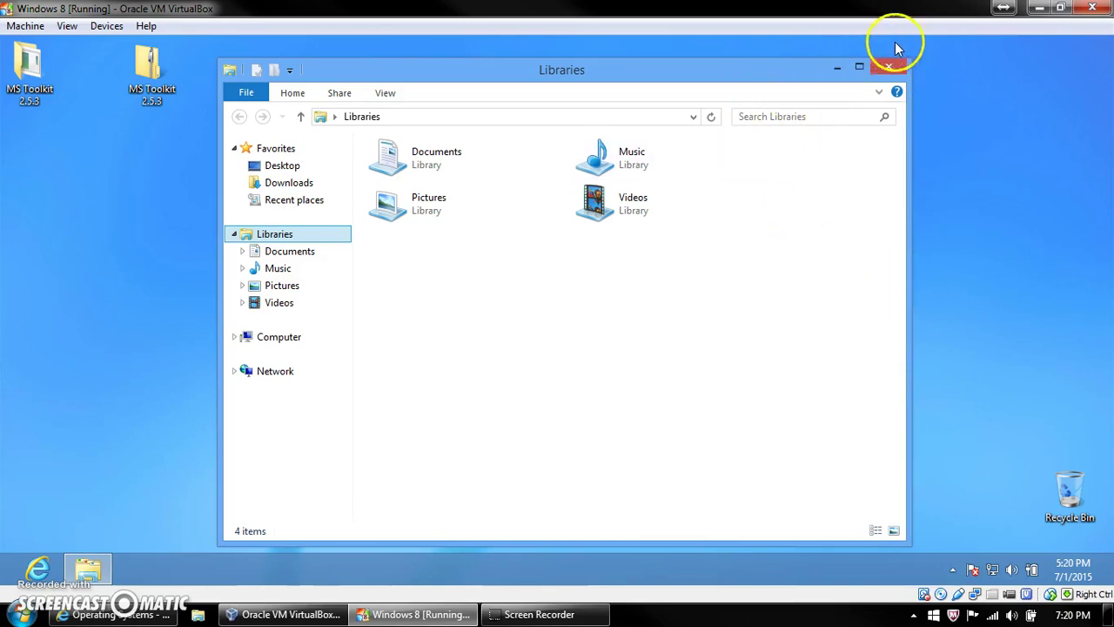
left_click(888, 67)
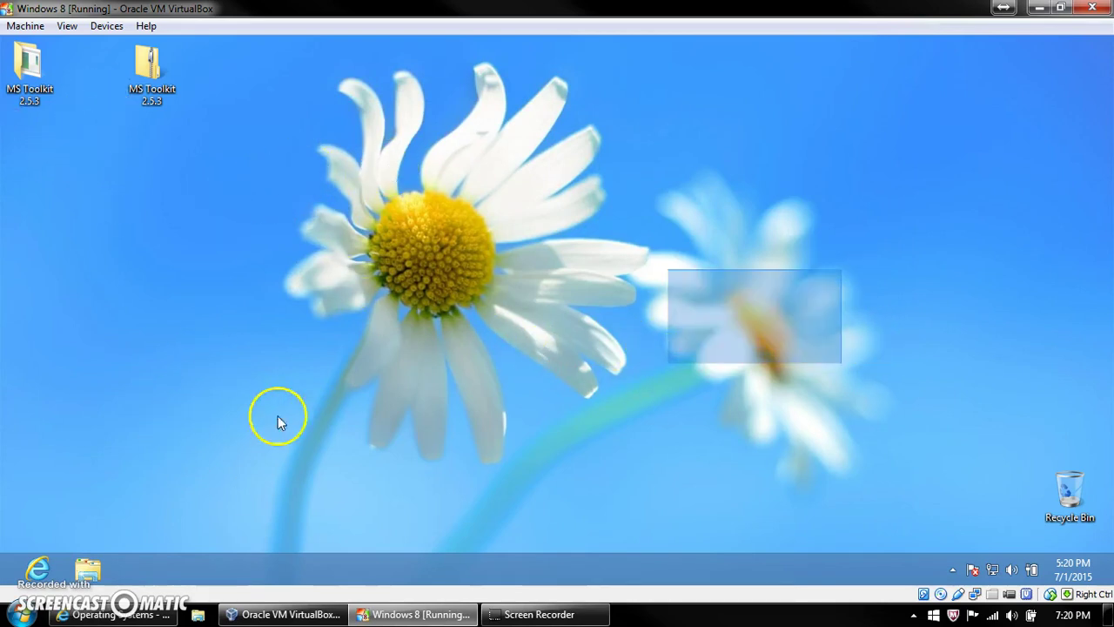
Drag-select icons on the guest desktop holding the MS Toolkit 2.5.3 folders, then clear the selection
left_click_drag(199, 389, 1109, 553)
left_click(361, 398)
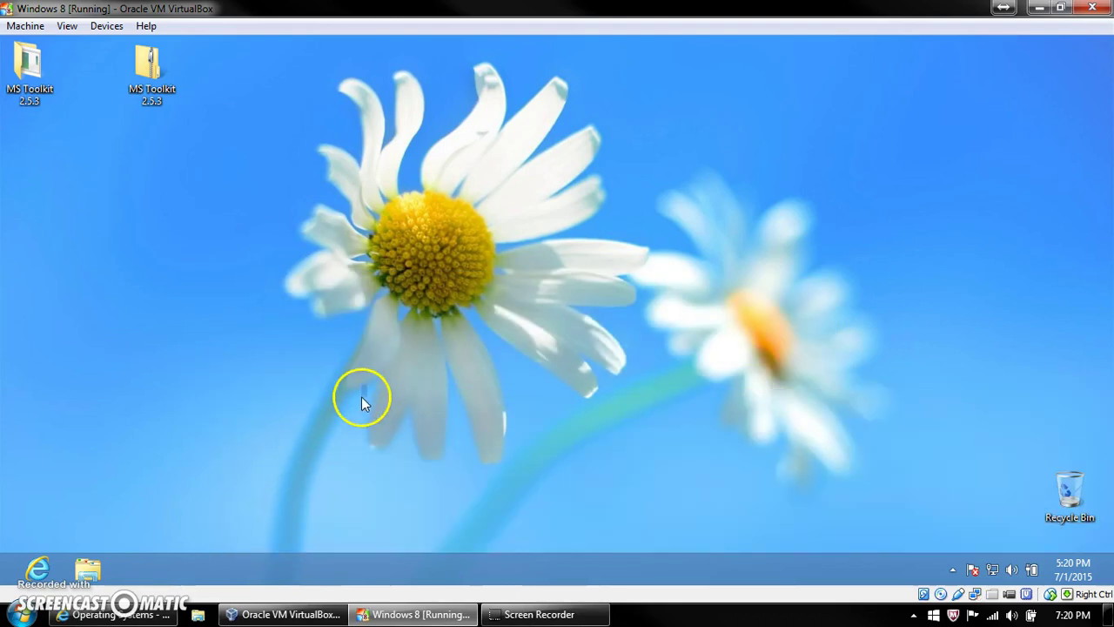
left_click_drag(35, 337, 768, 359)
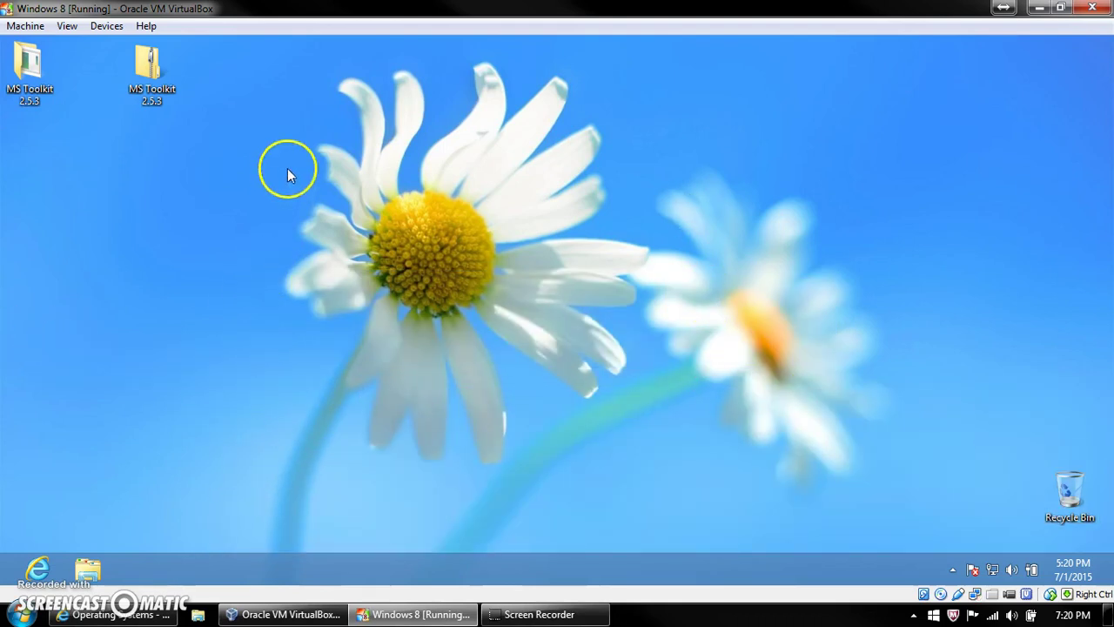
left_click_drag(291, 172, 901, 505)
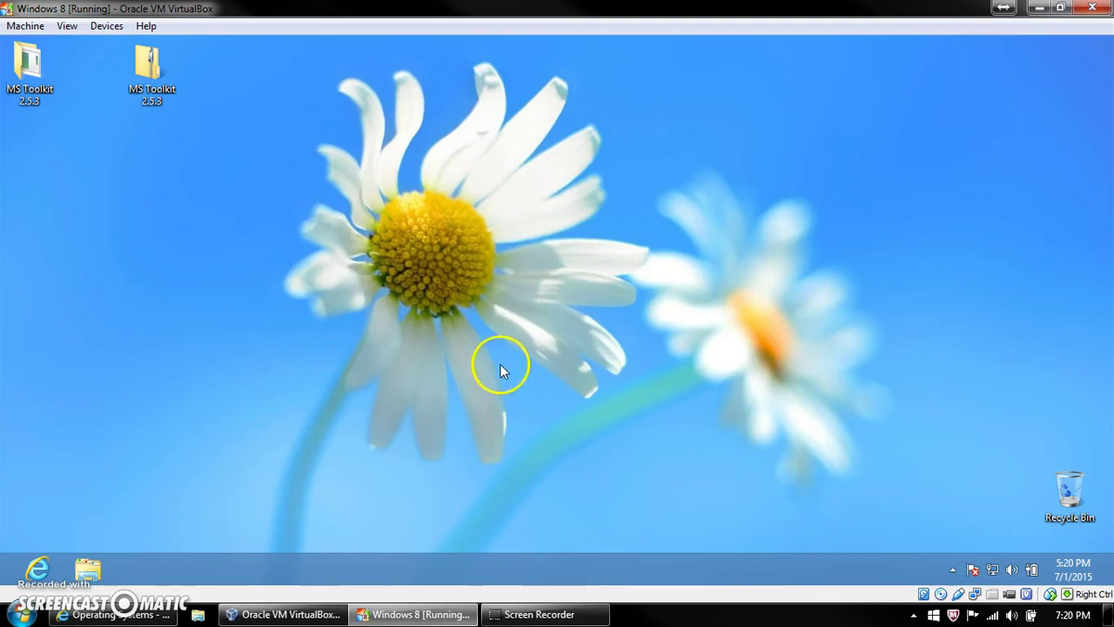
left_click_drag(285, 75, 914, 552)
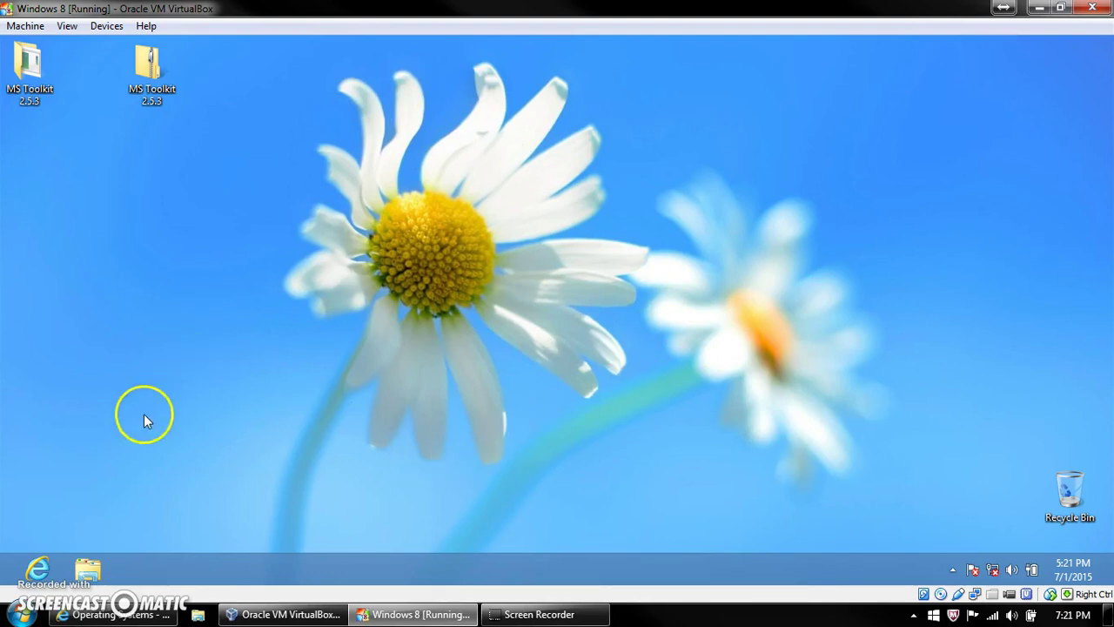
From the Start screen's Desktop tile, apply the Flowers theme through Personalize and close Personalization
left_click(5, 582)
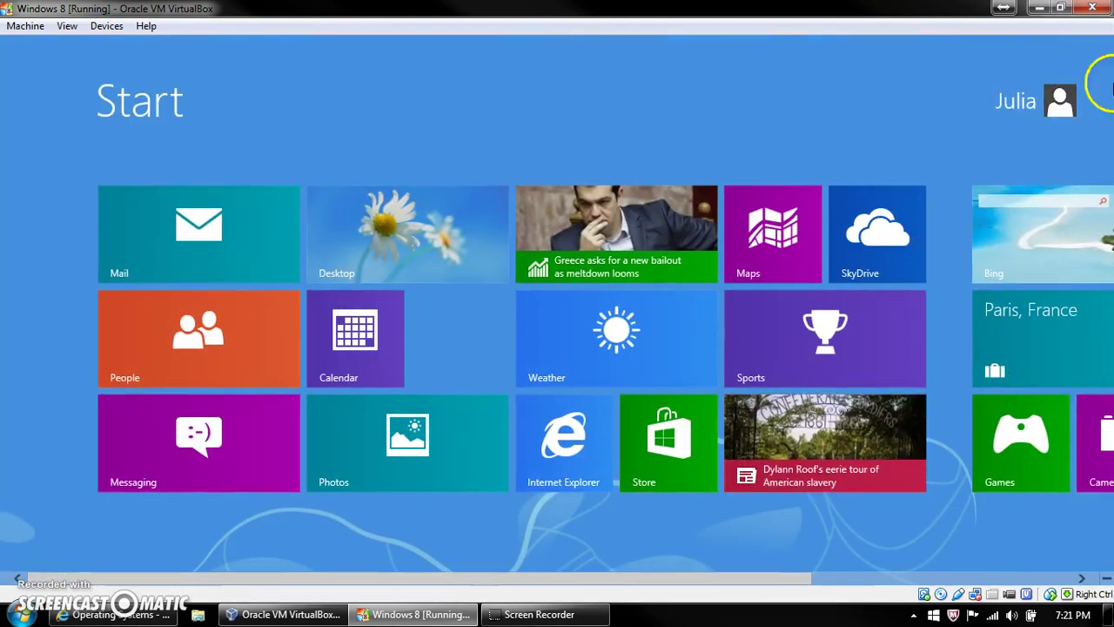
left_click(402, 257)
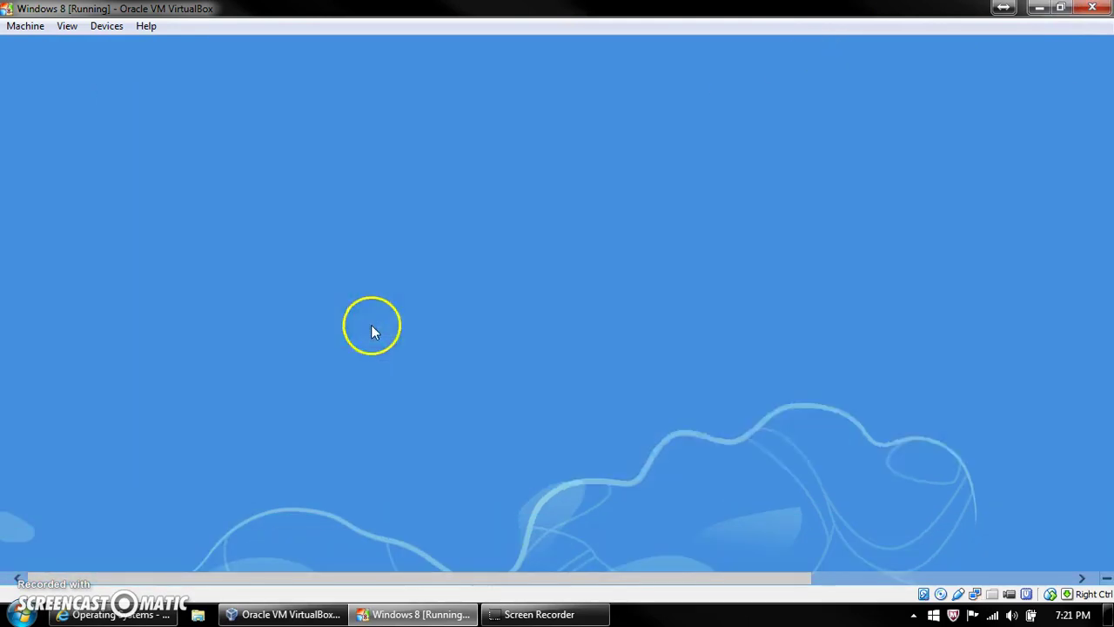
right_click(375, 501)
left_click(420, 481)
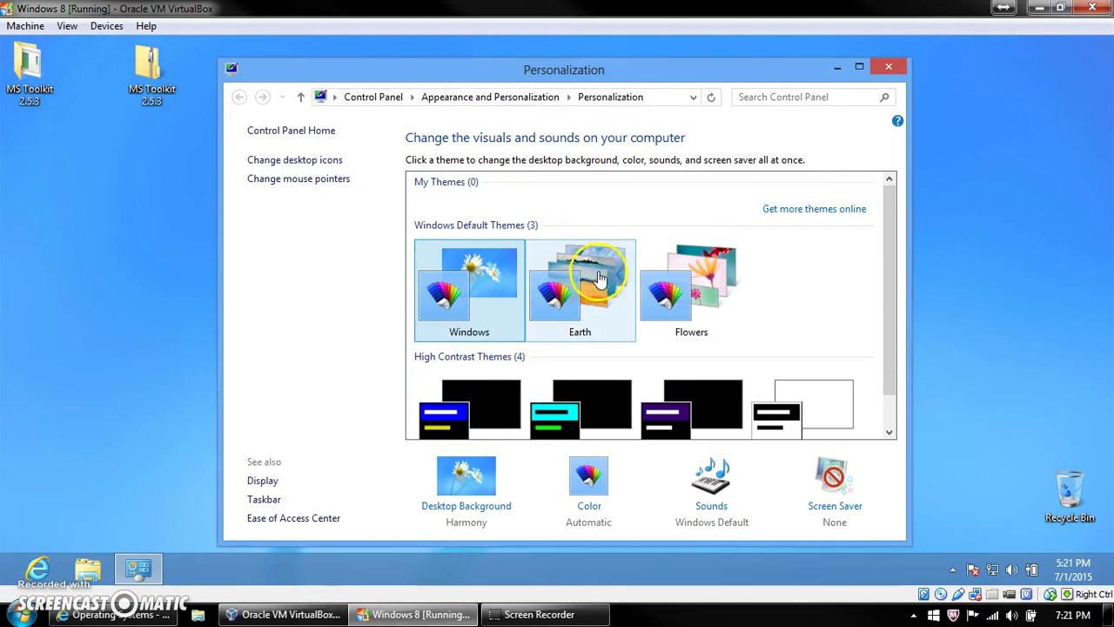
scroll(609, 279, "down", 1)
left_click(736, 289)
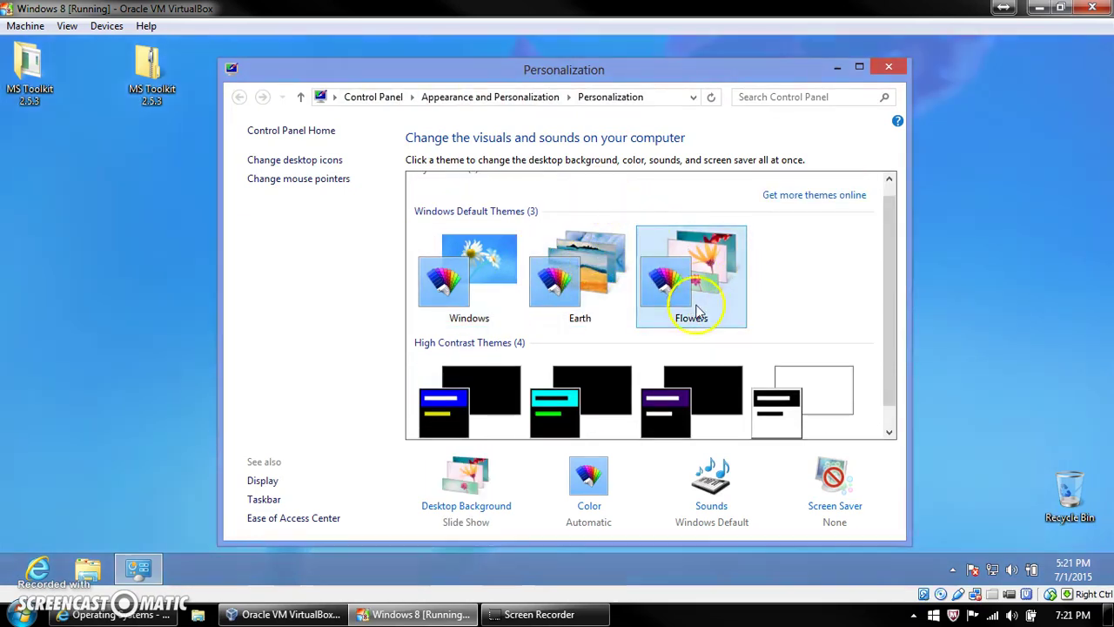
left_click(888, 64)
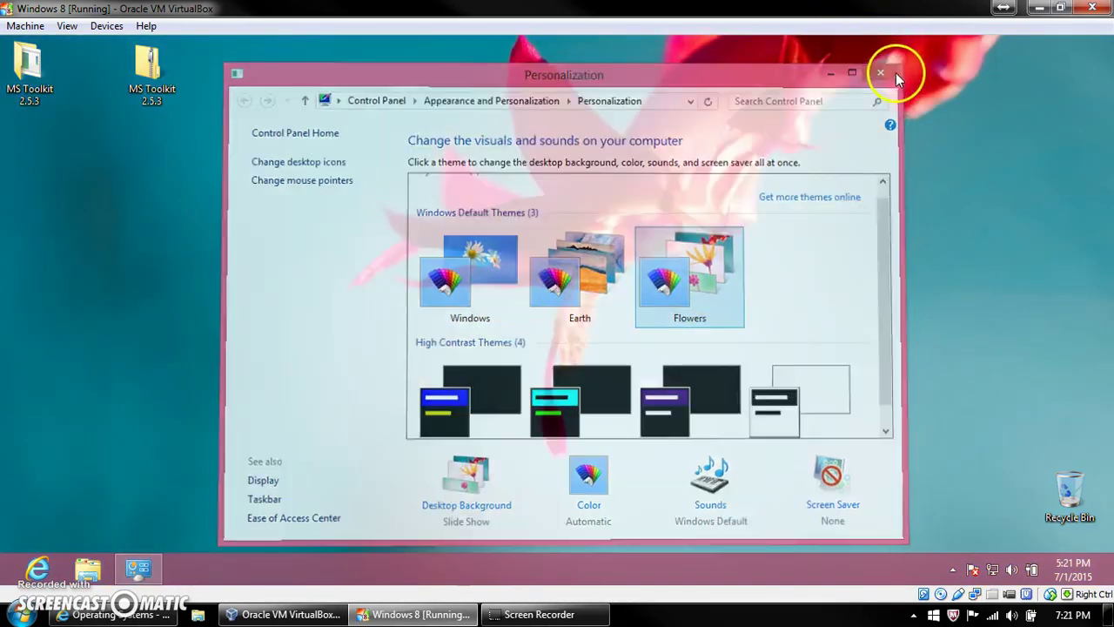
Reopen Personalization from the desktop to confirm the Flowers theme is applied
right_click(320, 415)
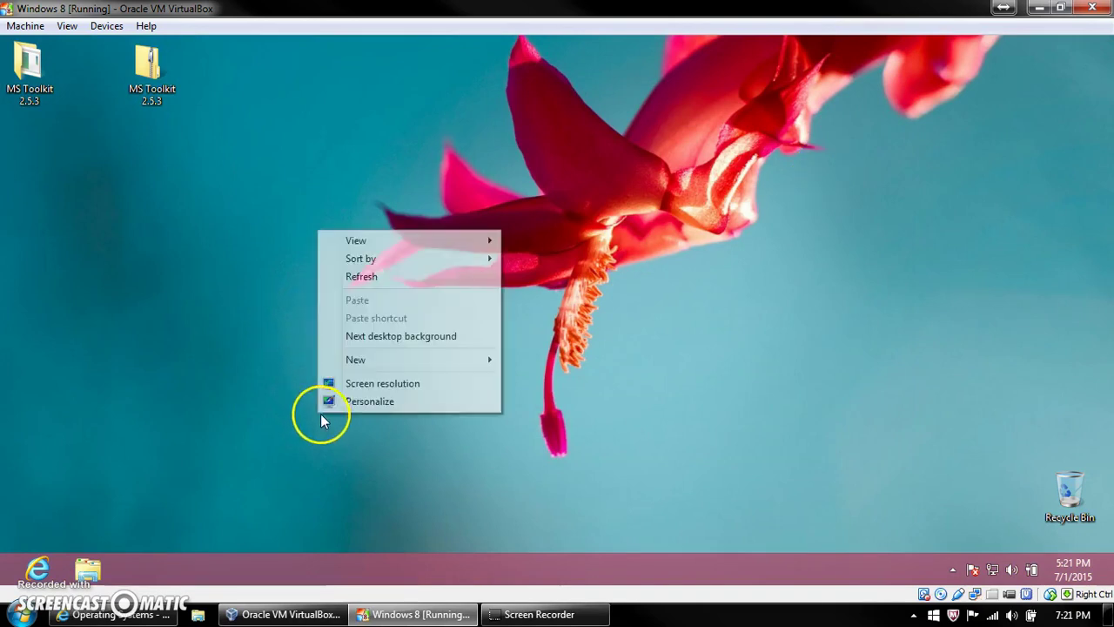
left_click(360, 406)
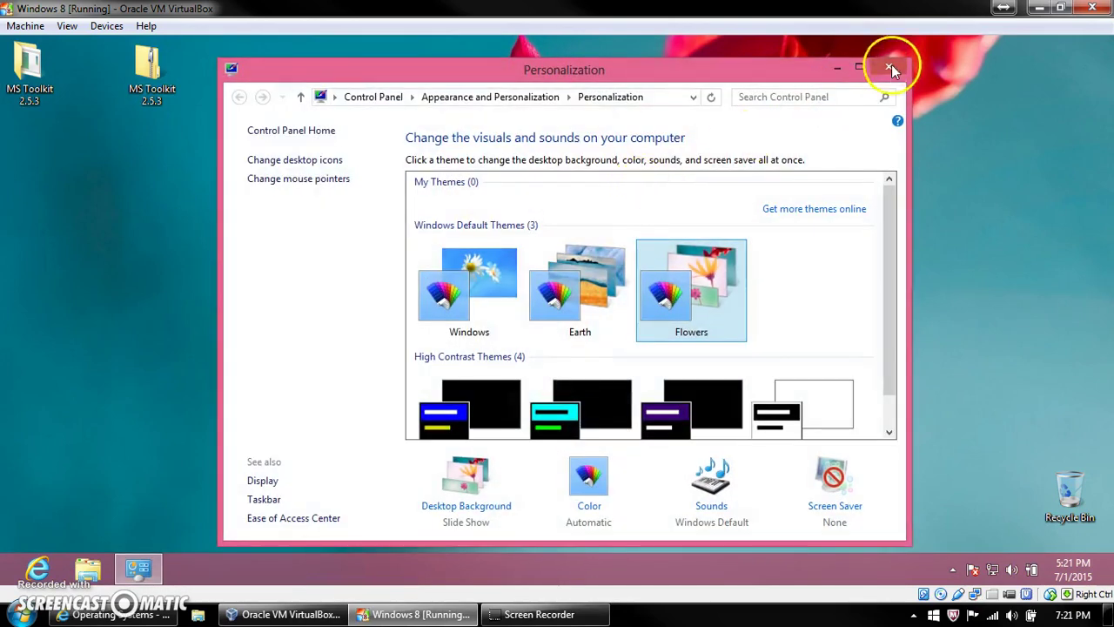
scroll(889, 58, "down", 1)
Close Personalization and move both MS Toolkit 2.5.3 folders into the Recycle Bin
left_click(888, 62)
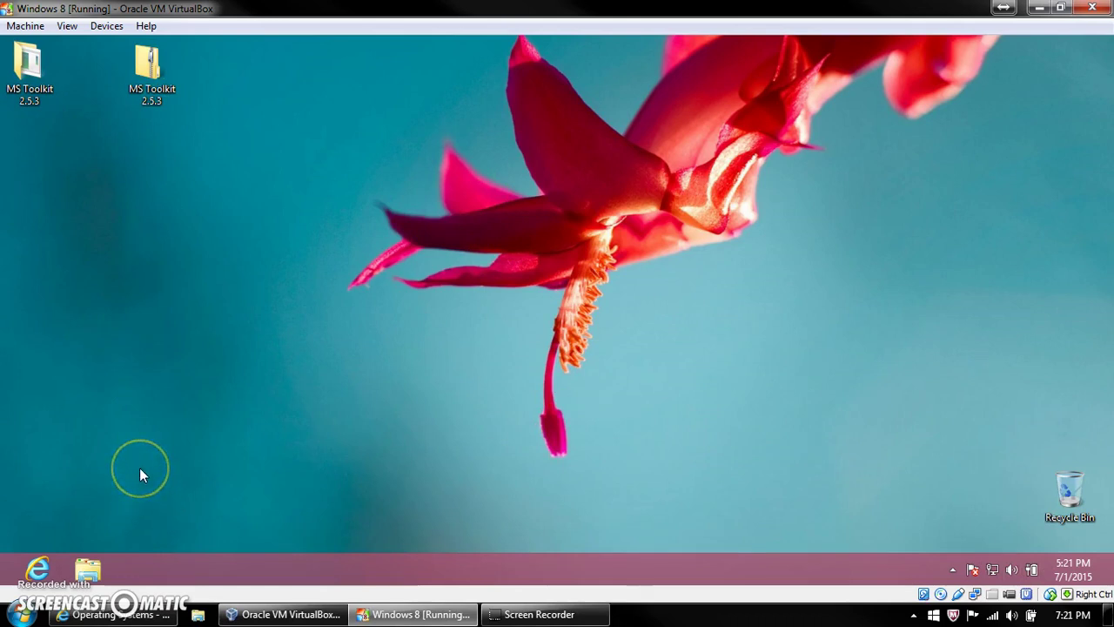
left_click_drag(236, 95, 12, 107)
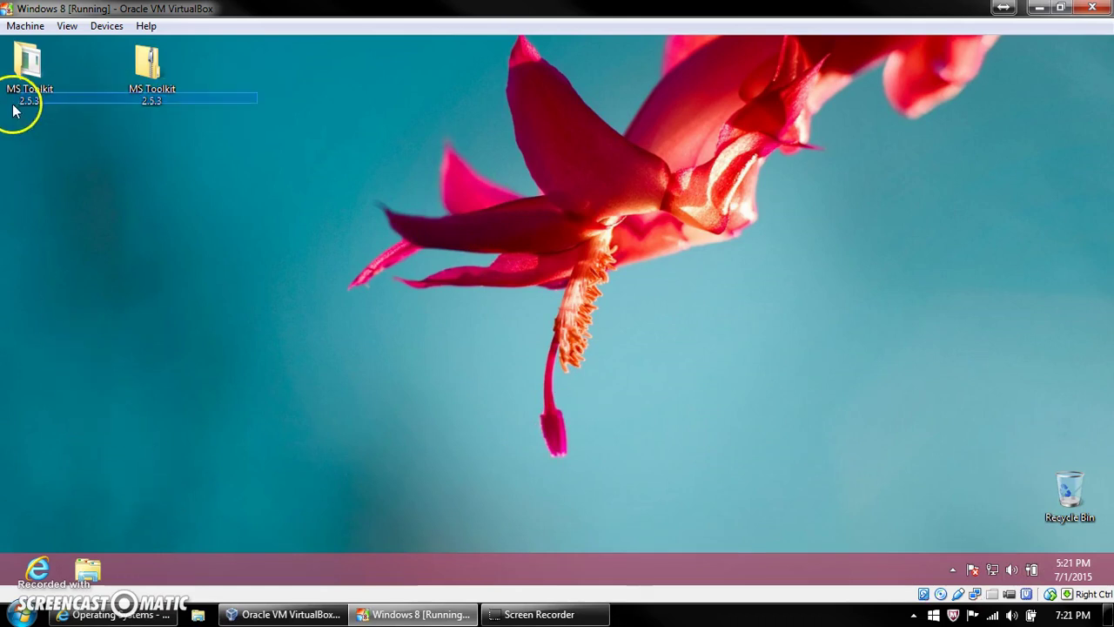
left_click(24, 80)
left_click(144, 142)
left_click_drag(211, 63, 1070, 494)
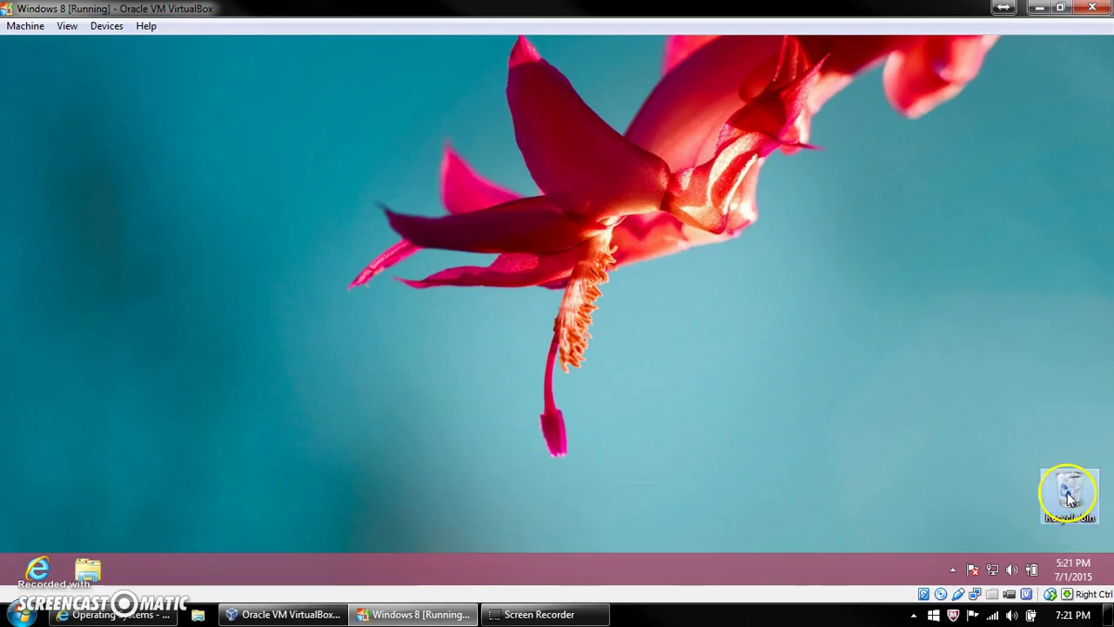
Empty the Recycle Bin, confirming permanent deletion of the 2 items
right_click(1069, 491)
left_click(992, 415)
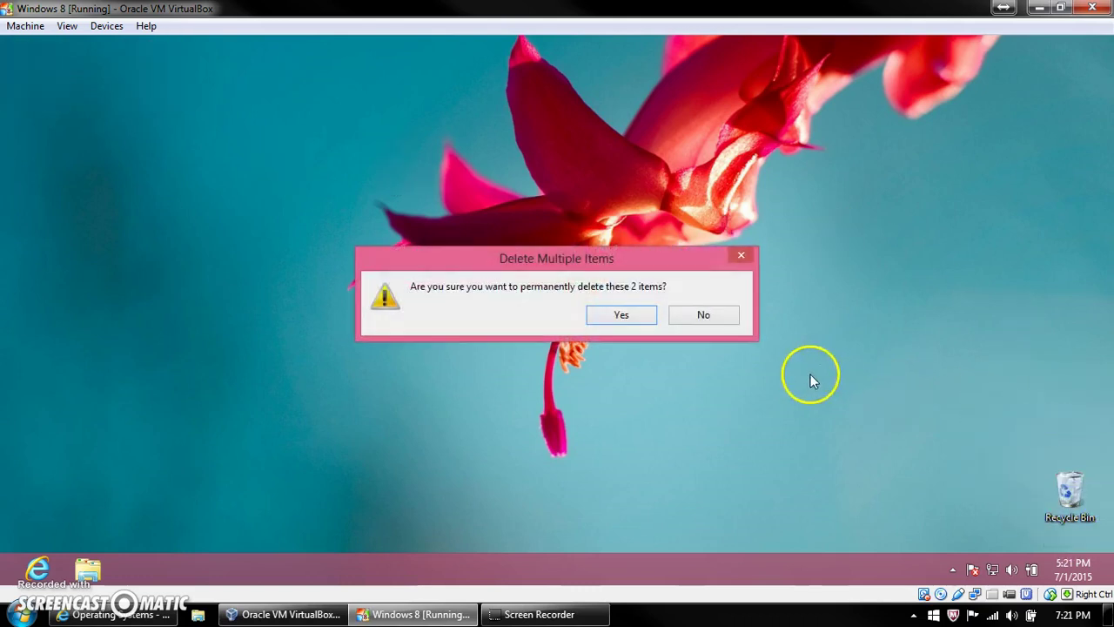
left_click(610, 317)
left_click(318, 327)
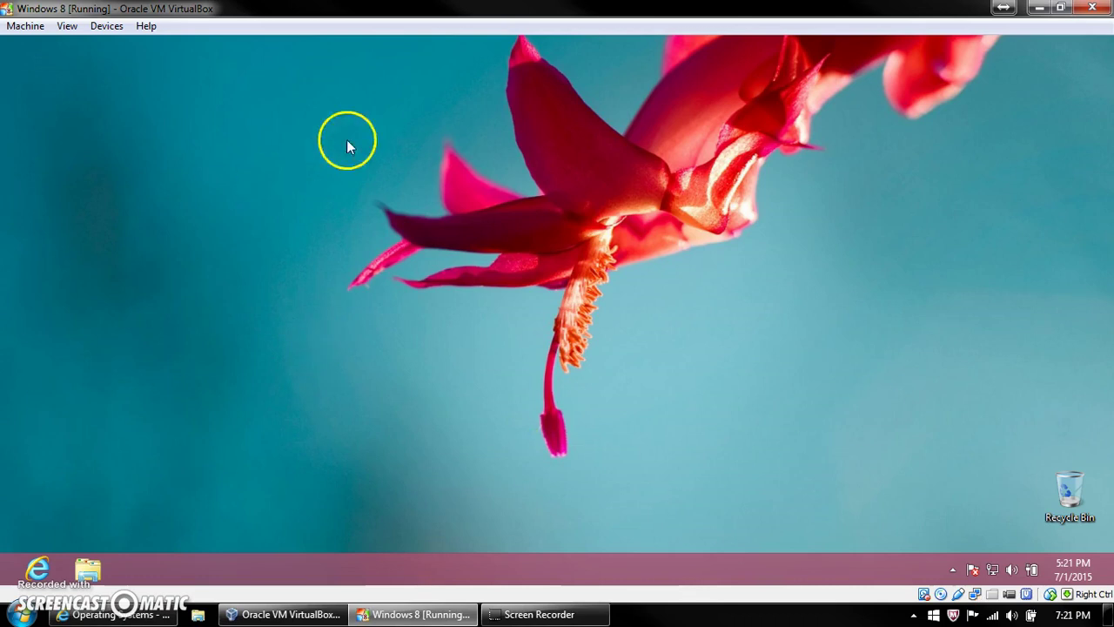